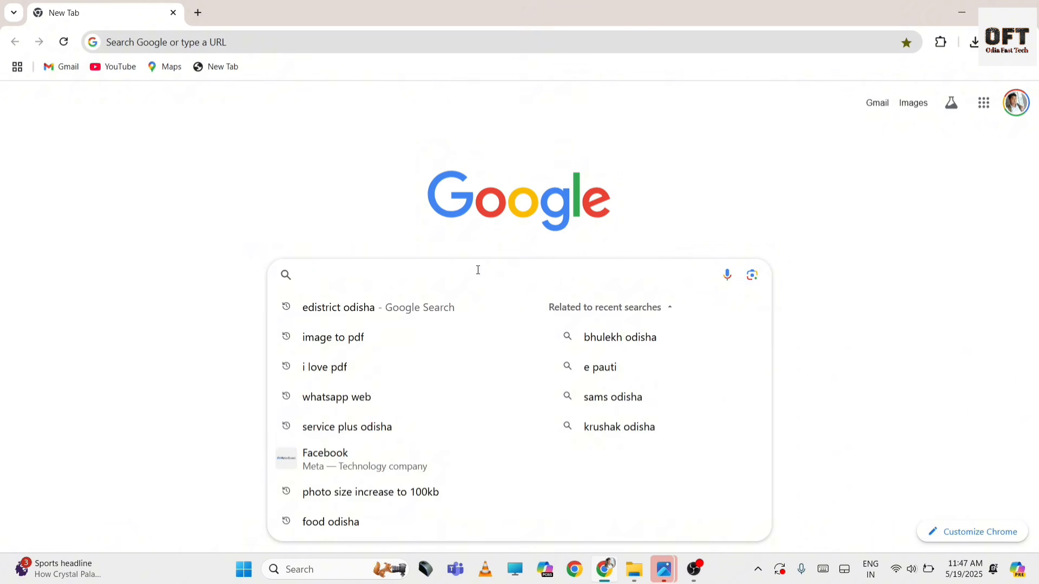
Search Google for 'edistrict odisha' and open the official eDistrict Odisha site.
text(E)
key(Return)
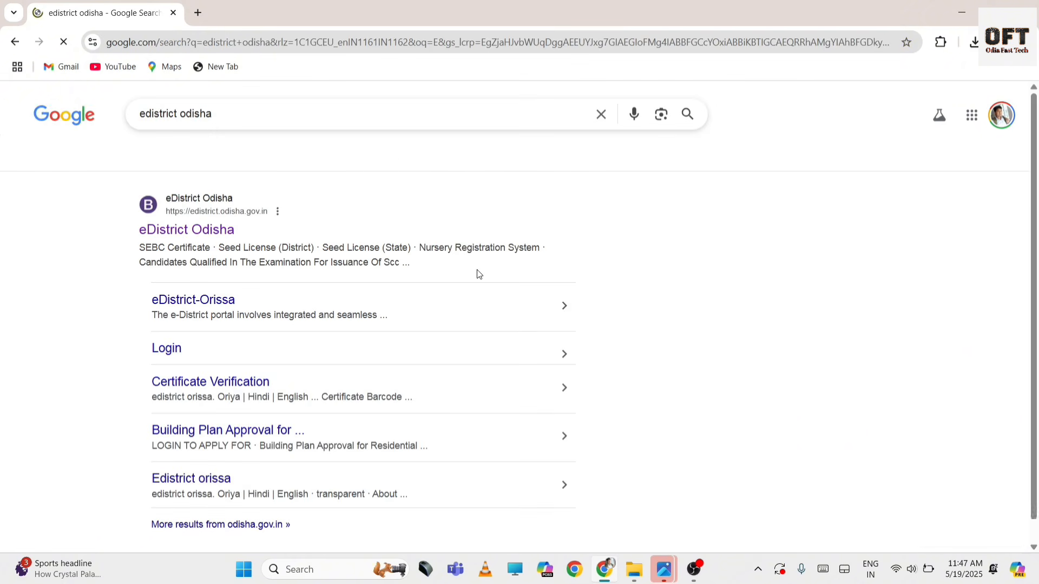
click(183, 232)
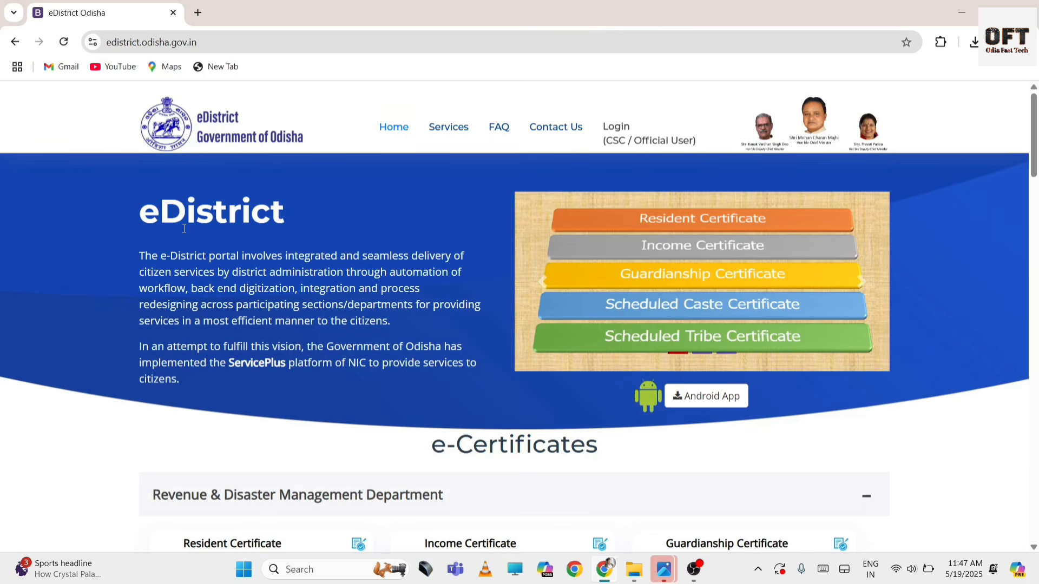
Go to the ServicePlus login page from the portal's top navigation.
click(617, 130)
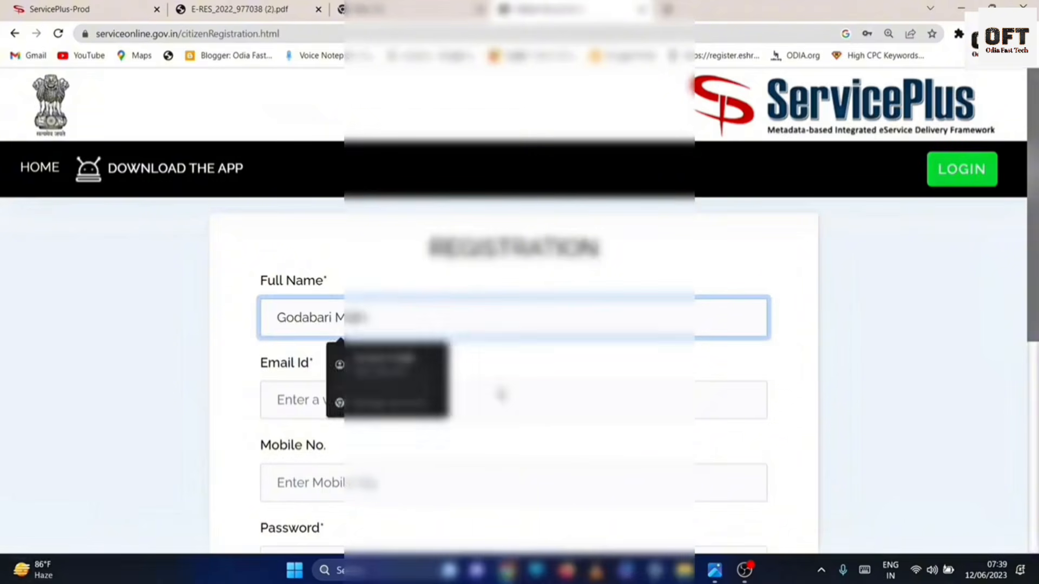
Enter the registration e-mail address, mobile number and account password.
click(502, 396)
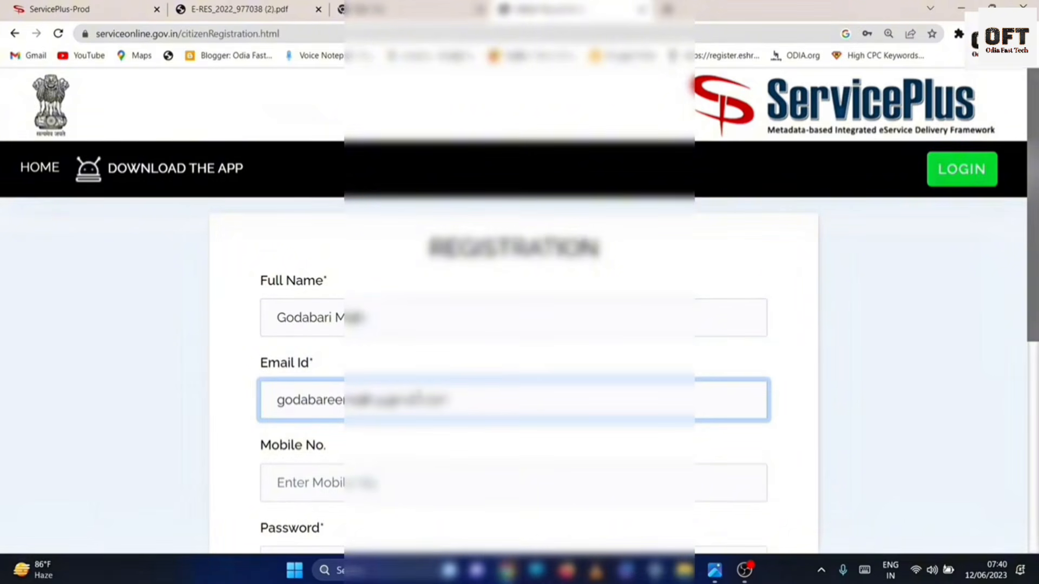
click(308, 473)
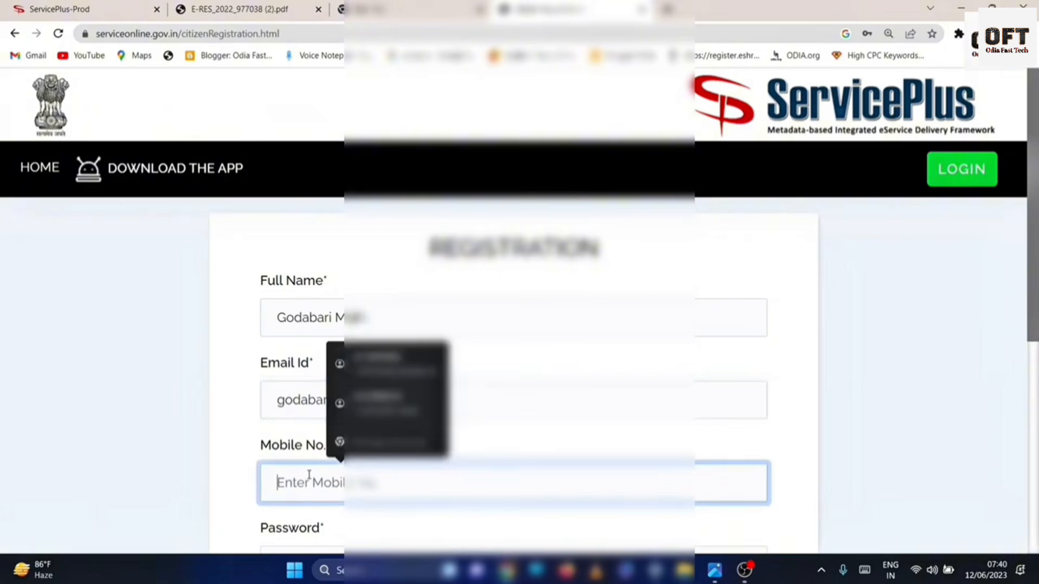
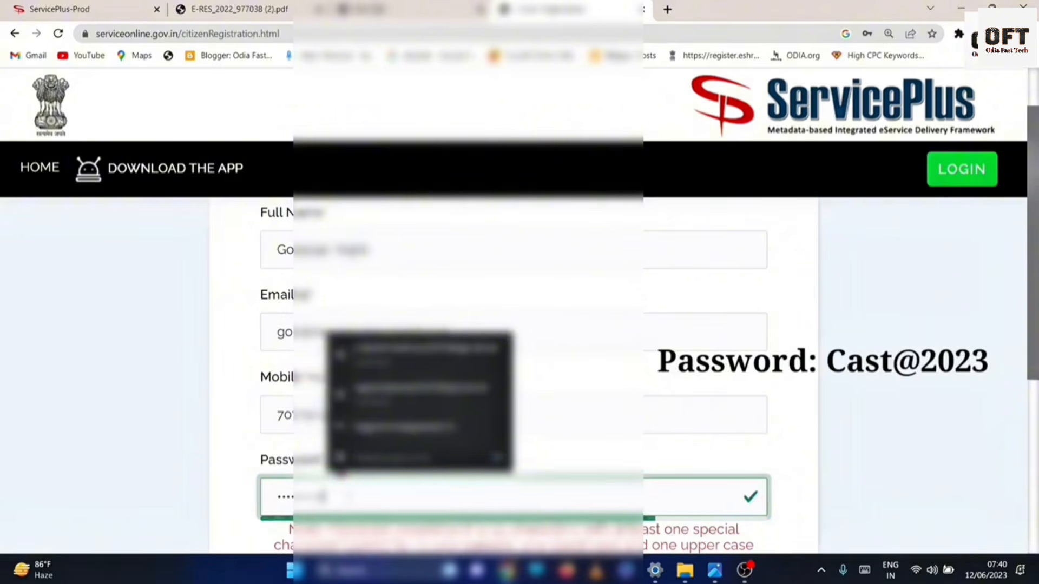
Select ODISHA as the state, enter the captcha code and submit the registration.
scroll(512, 379, down, 2)
click(346, 492)
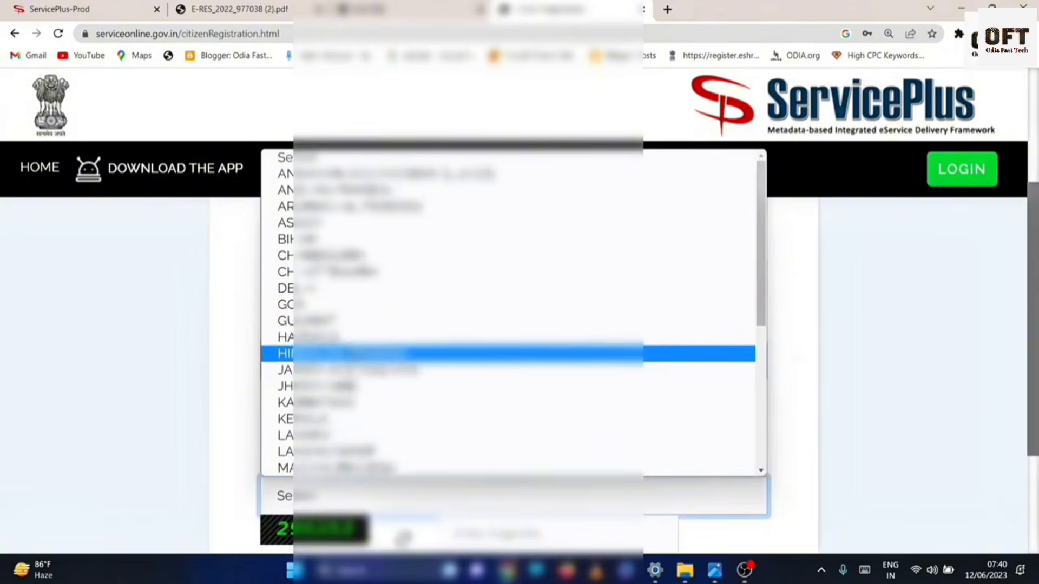
scroll(349, 344, down, 5)
click(324, 288)
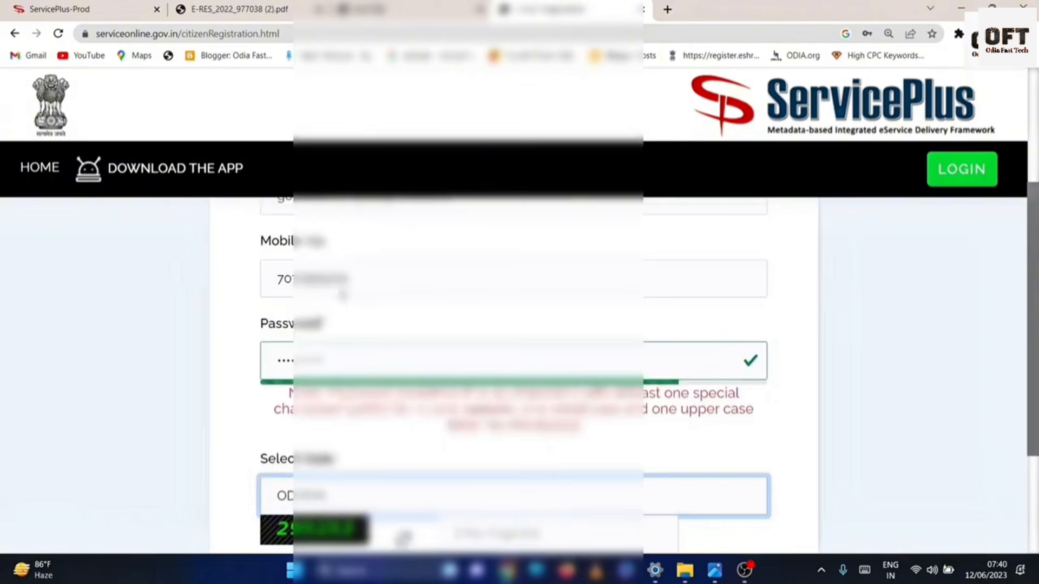
scroll(357, 338, down, 3)
click(482, 357)
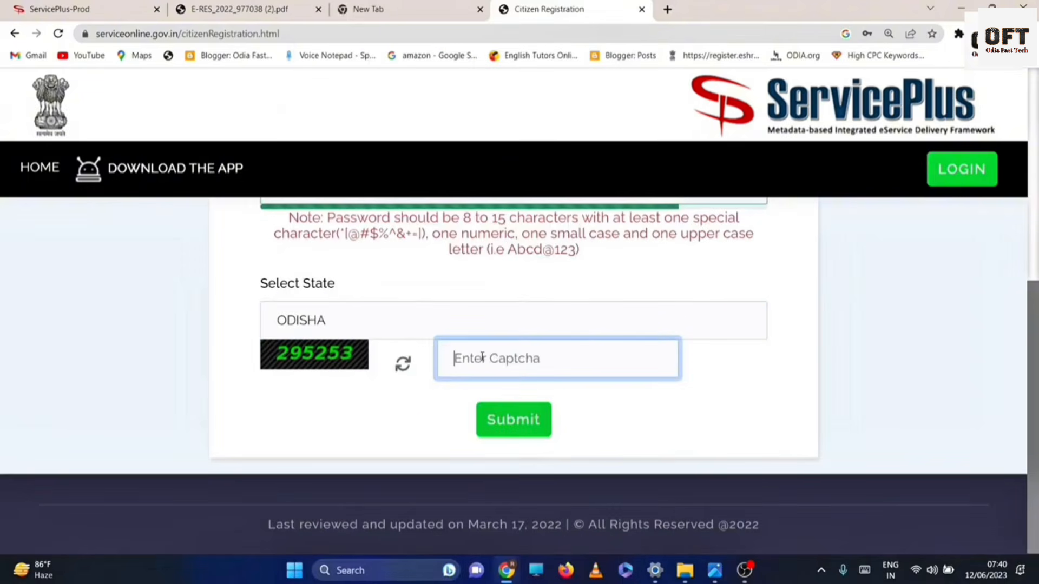
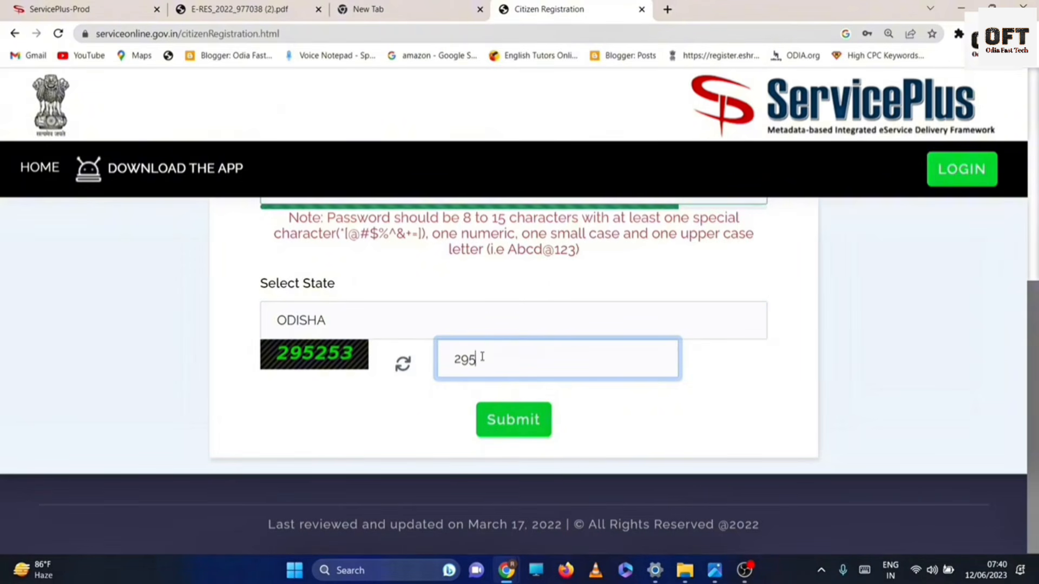
click(519, 422)
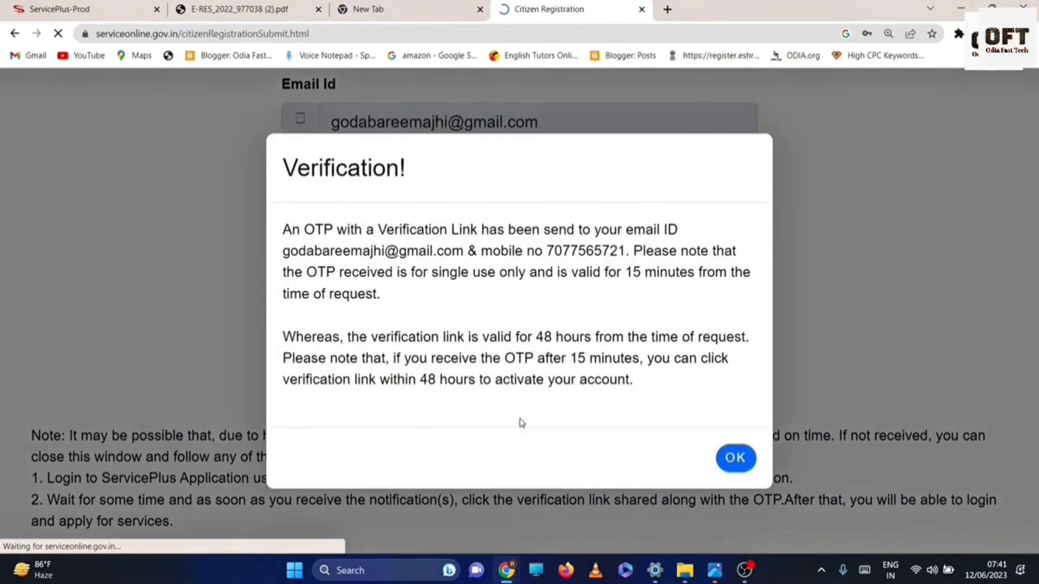
Dismiss the verification notice, let Chrome save the password, and enter the mobile OTP.
click(733, 462)
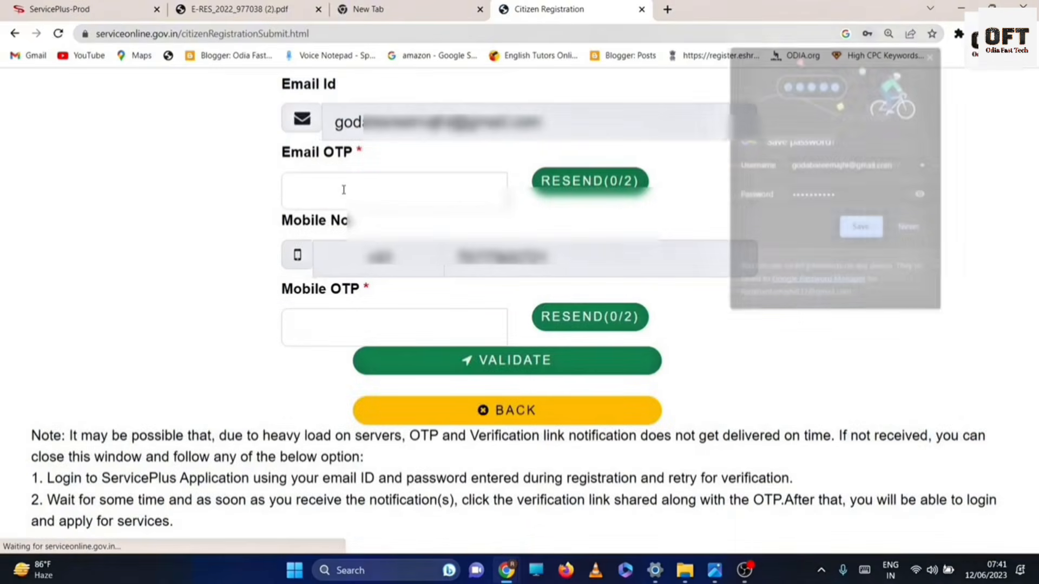
click(861, 230)
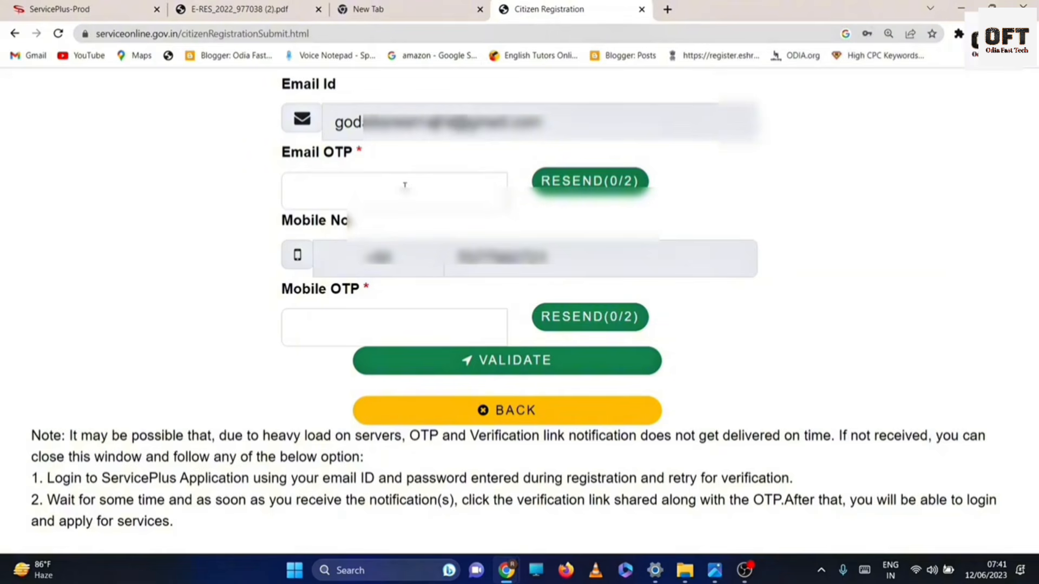
click(422, 324)
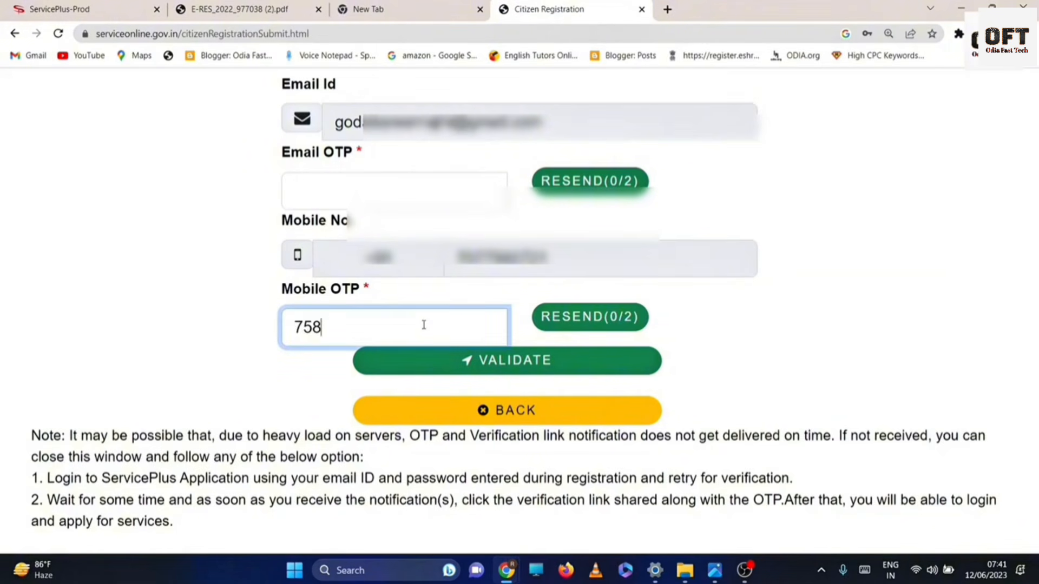
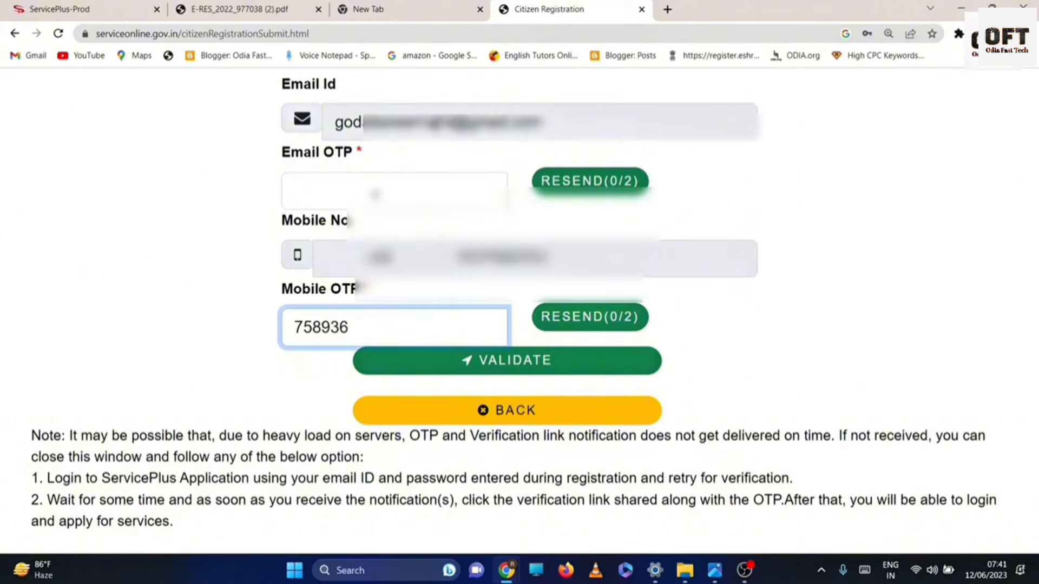
Paste the e-mail OTP and validate both OTPs.
click(375, 193)
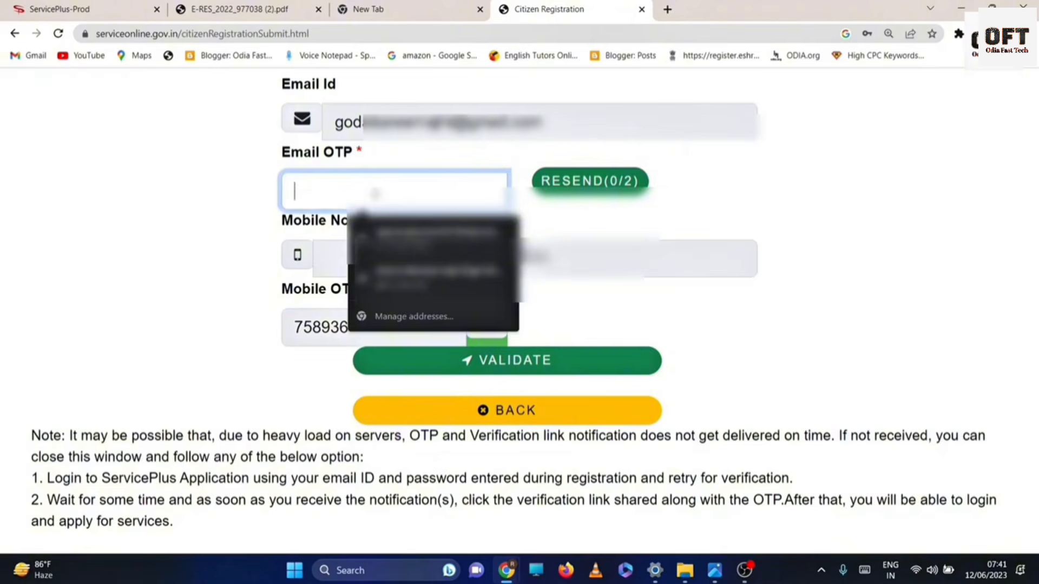
key(ctrl+v)
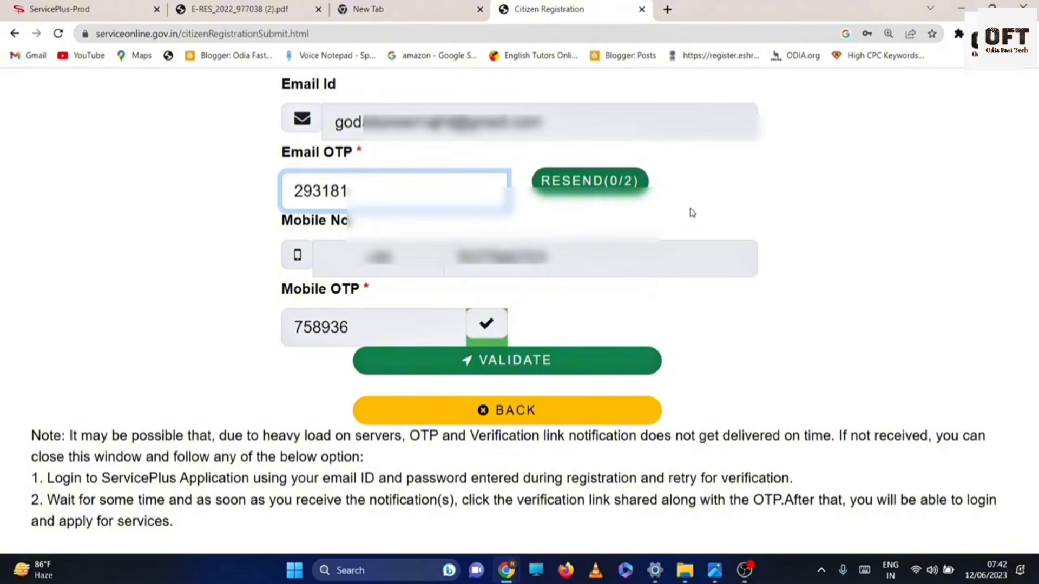
click(514, 369)
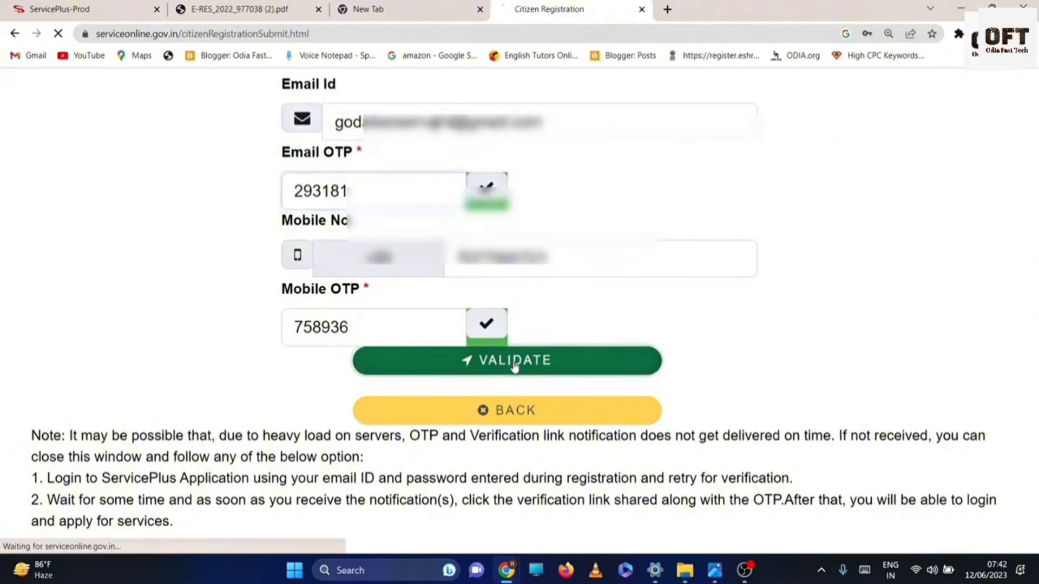
click(515, 368)
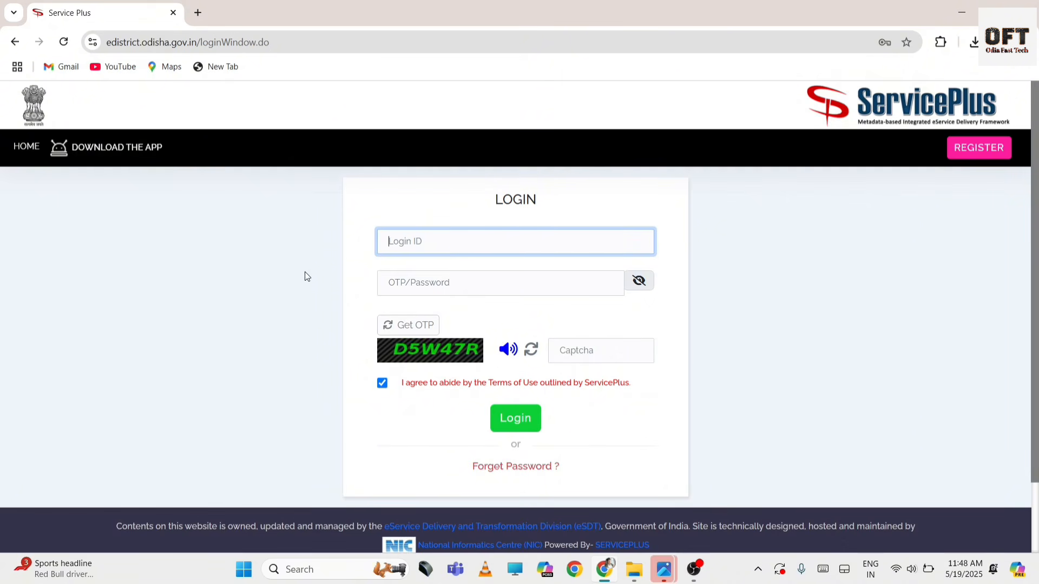
Log in using the Chrome-saved Login ID and password plus the displayed captcha code.
click(423, 242)
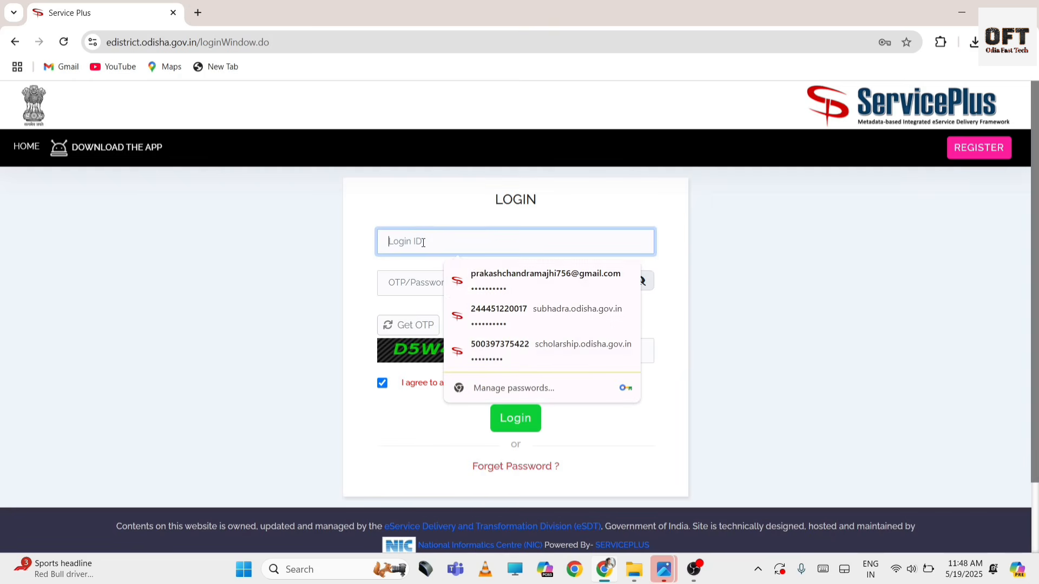
click(482, 274)
click(474, 283)
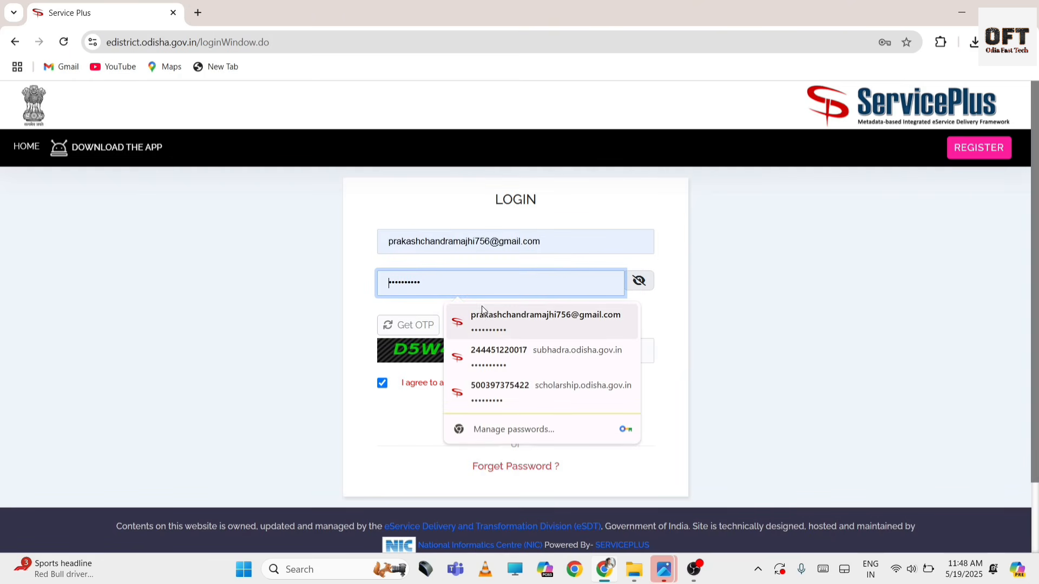
click(485, 317)
click(611, 353)
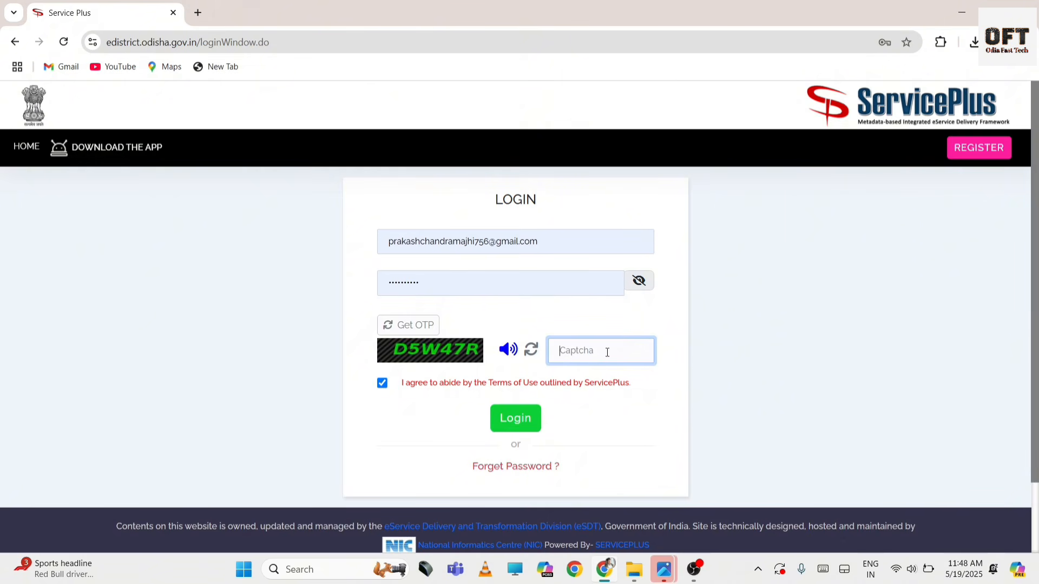
text(D5W47R)
click(526, 423)
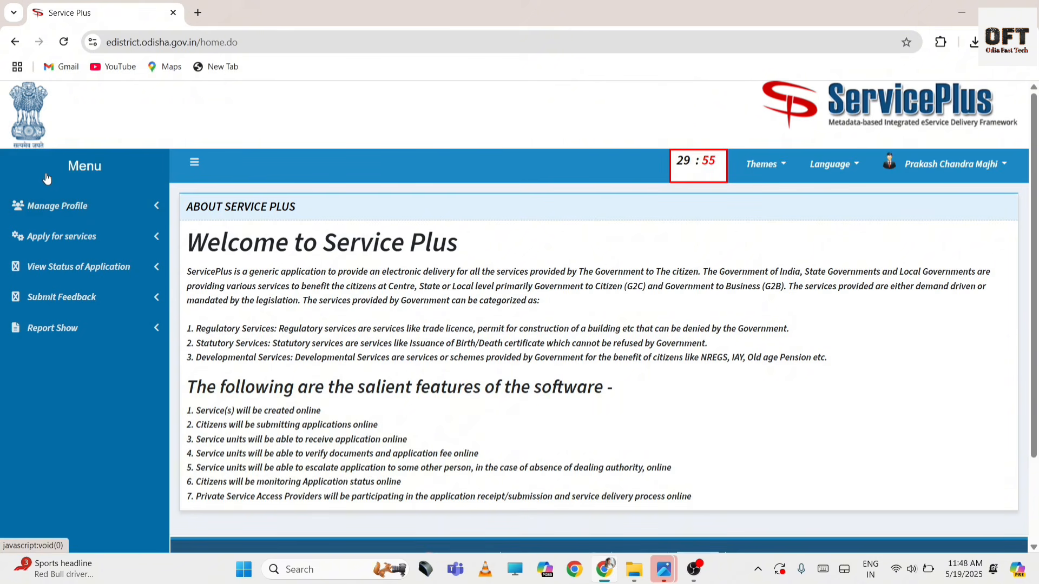
List all available services, filter by INCOME, and open Issuance of Income Certificate.
click(68, 238)
click(70, 262)
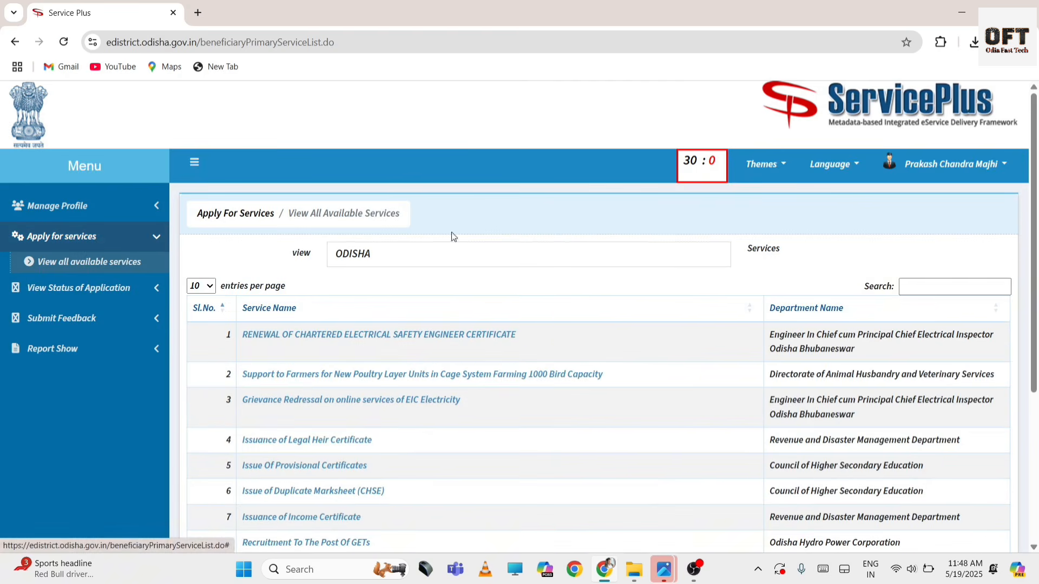
click(944, 289)
text(INC)
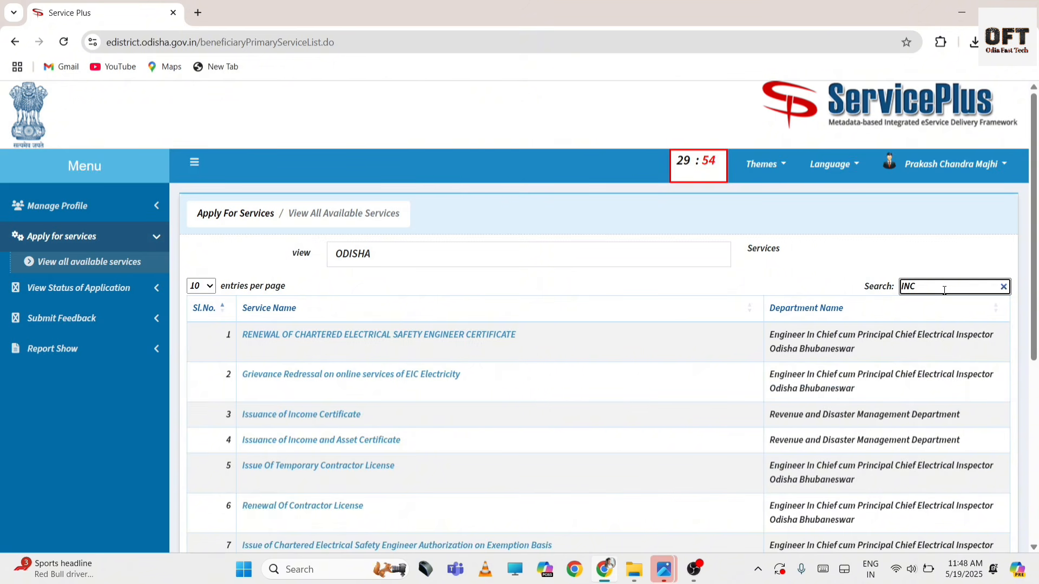
text(OME)
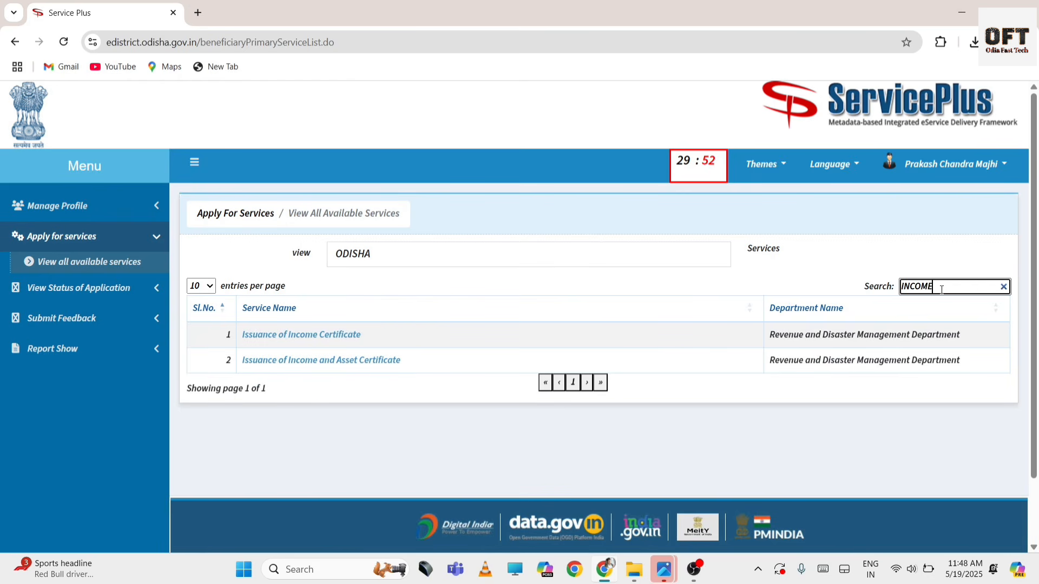
click(334, 336)
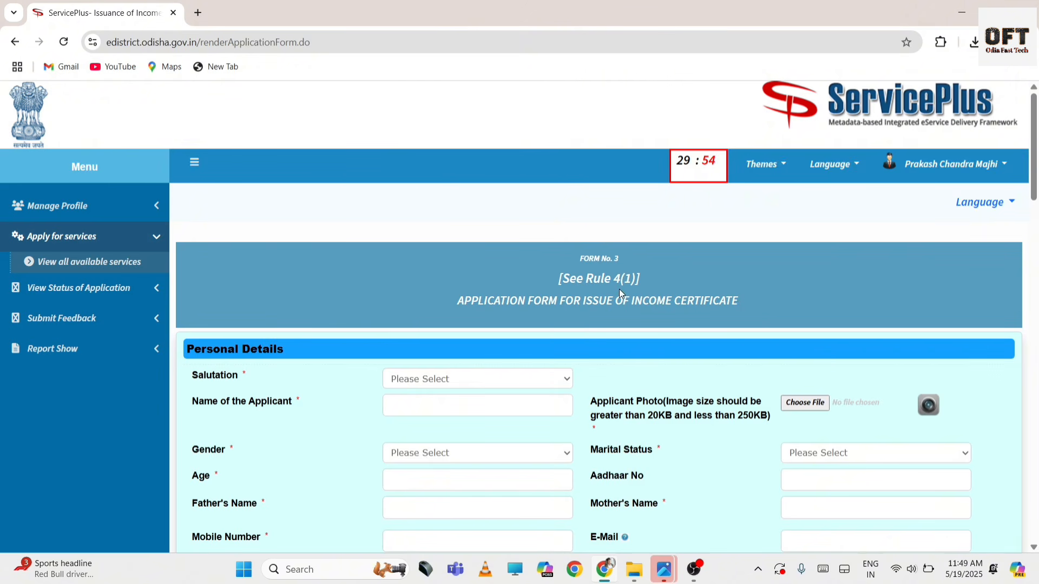
Set salutation Shri, enter the applicant's name, and choose gender Male.
scroll(556, 335, down, 1)
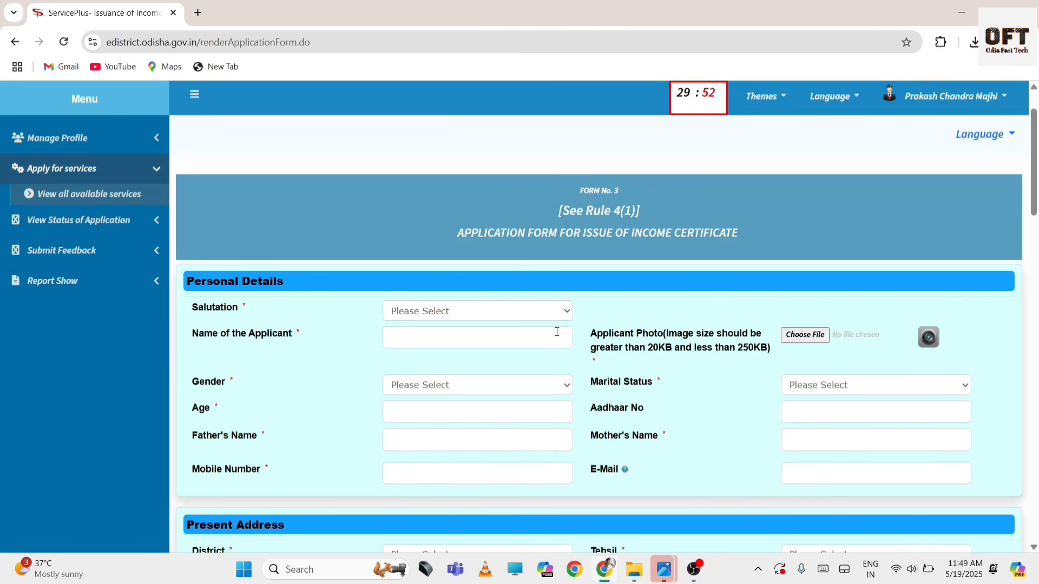
scroll(557, 332, down, 1)
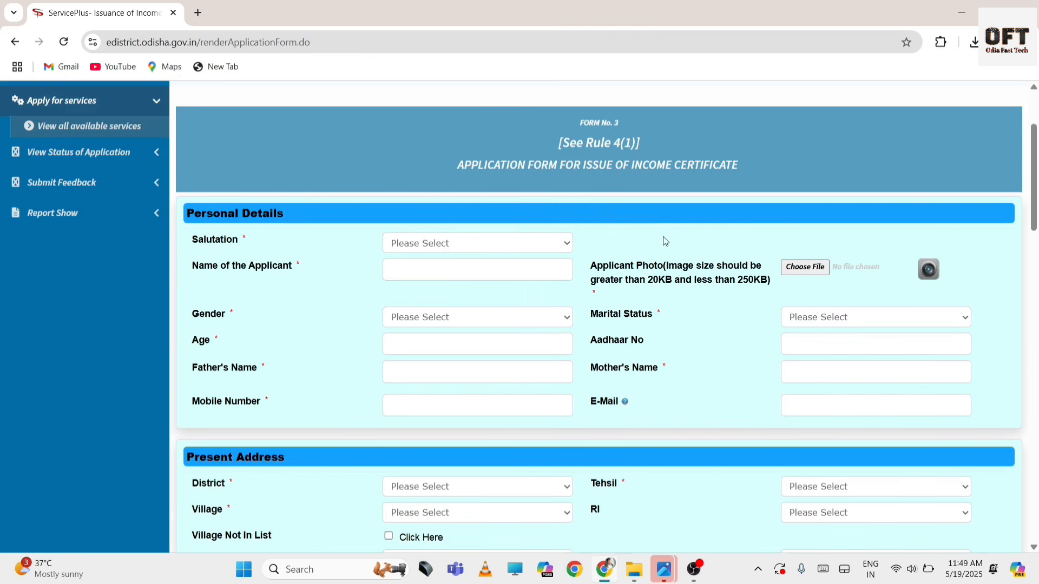
click(406, 244)
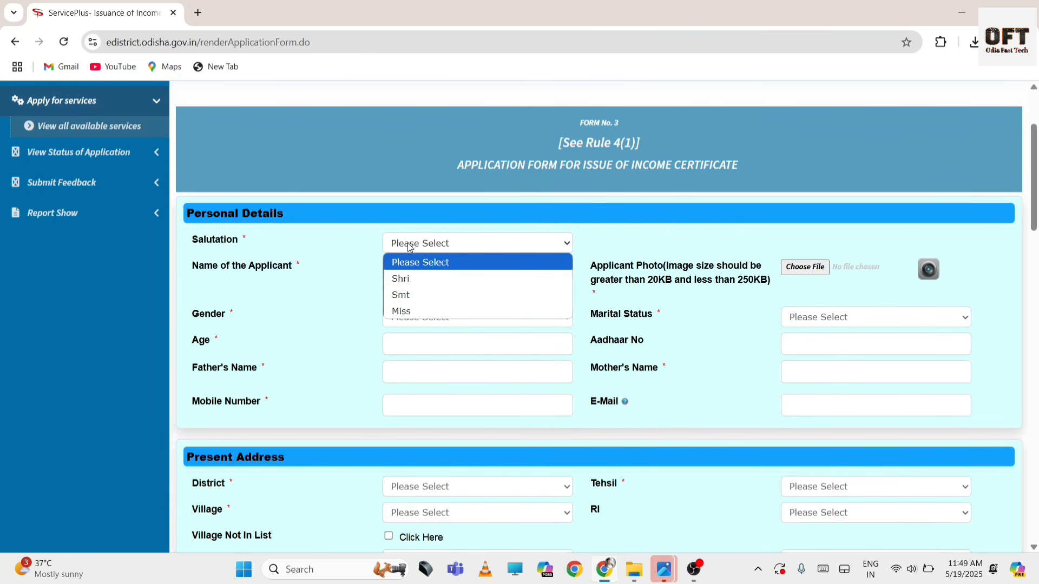
click(415, 278)
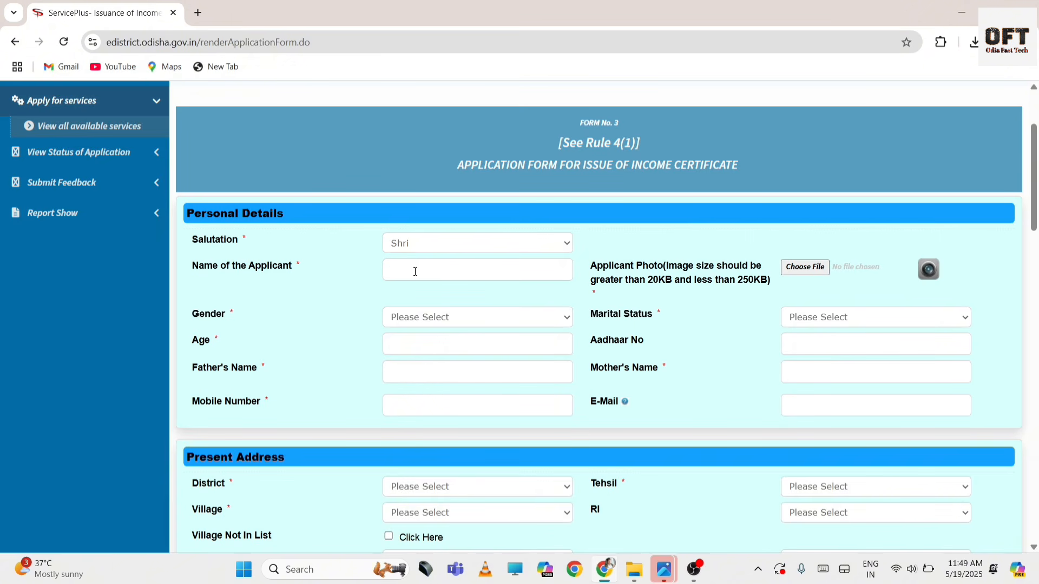
text(BAM)
key(BackSpace)
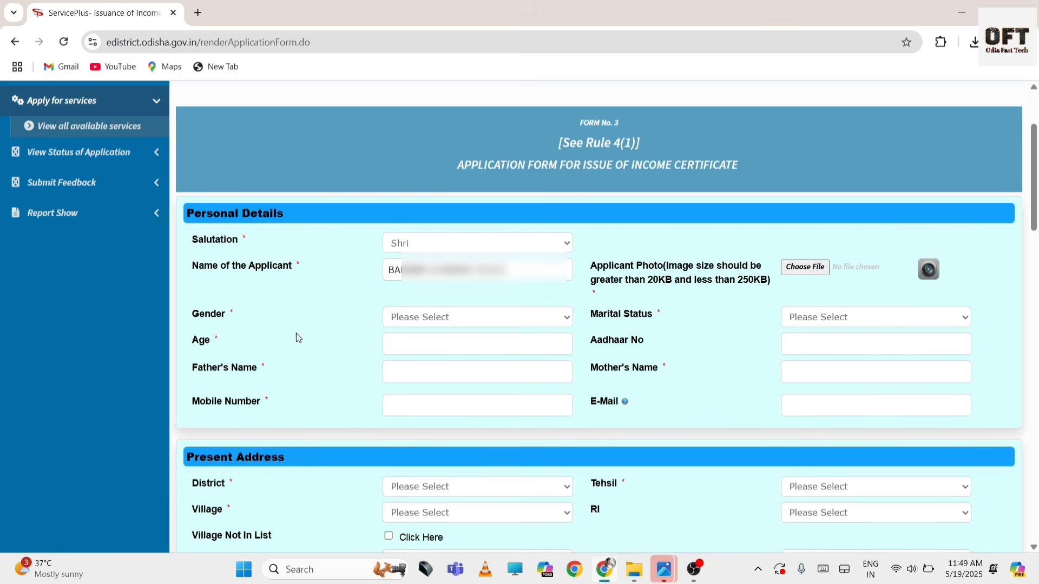
click(416, 318)
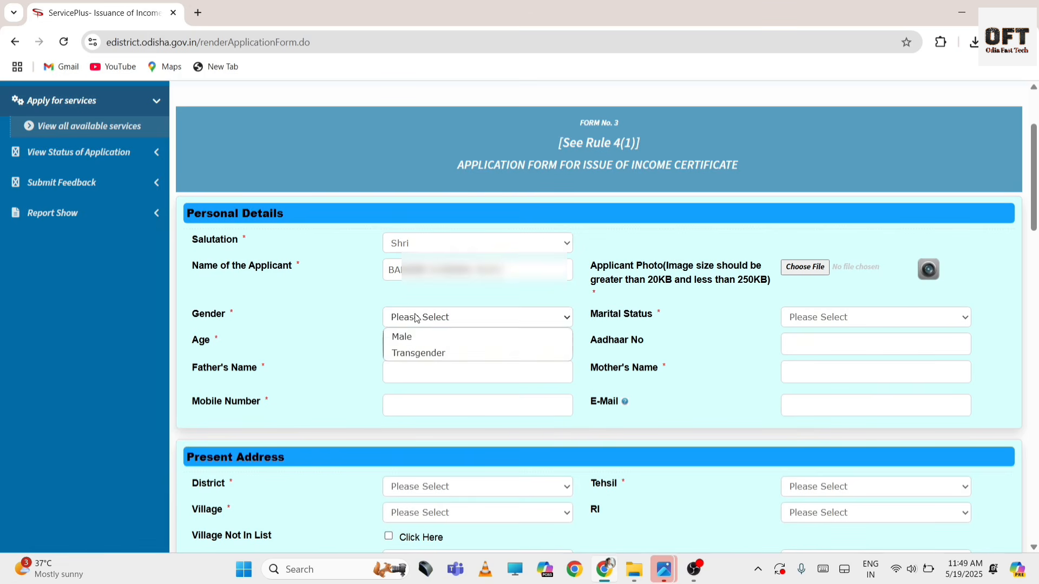
click(409, 341)
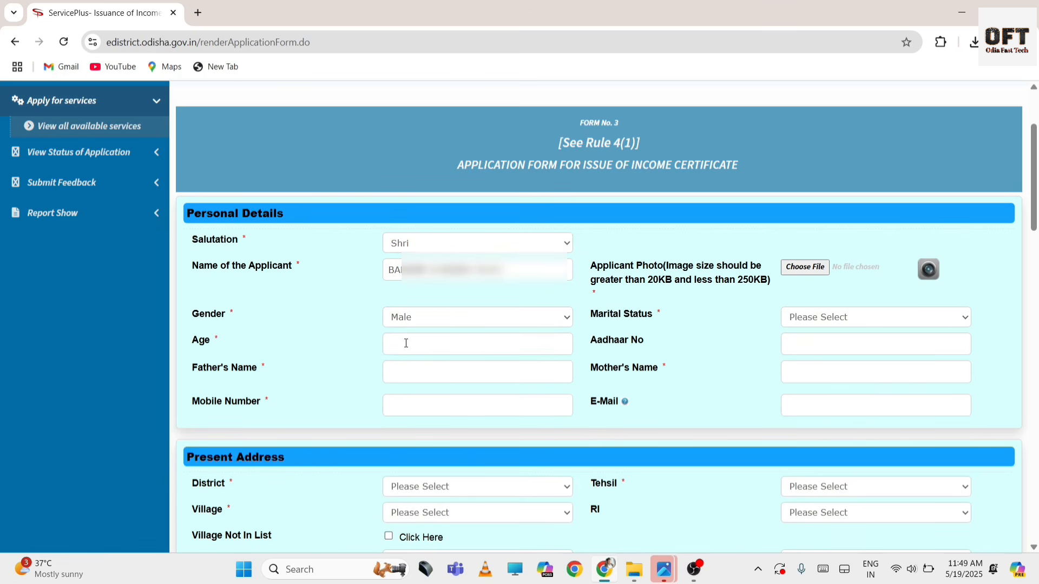
Enter age 75, the father's name and mobile number, and open the applicant photo picker.
text(75)
text(D)
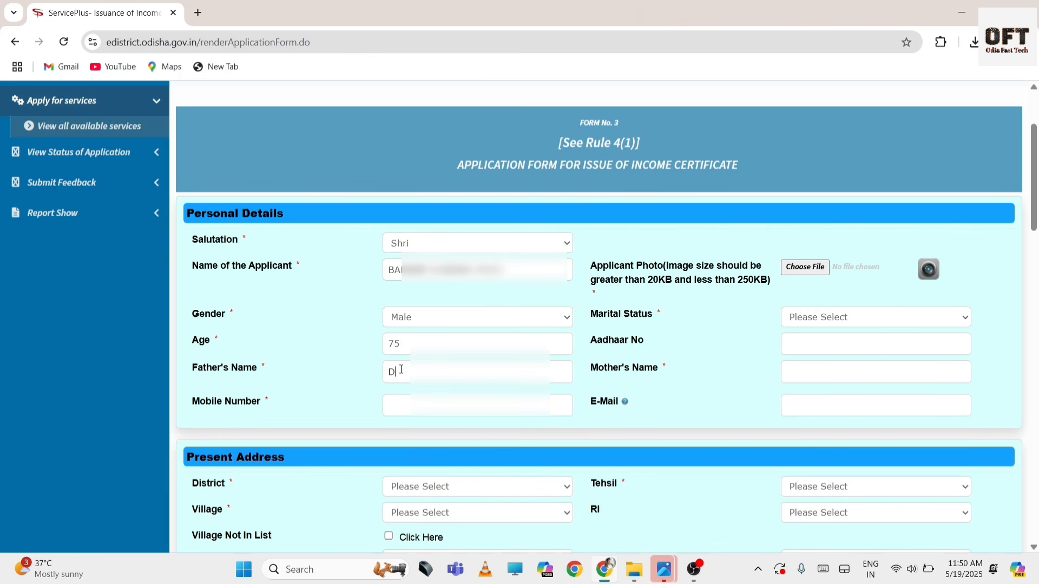
text(AMODAR)
click(390, 403)
text(917)
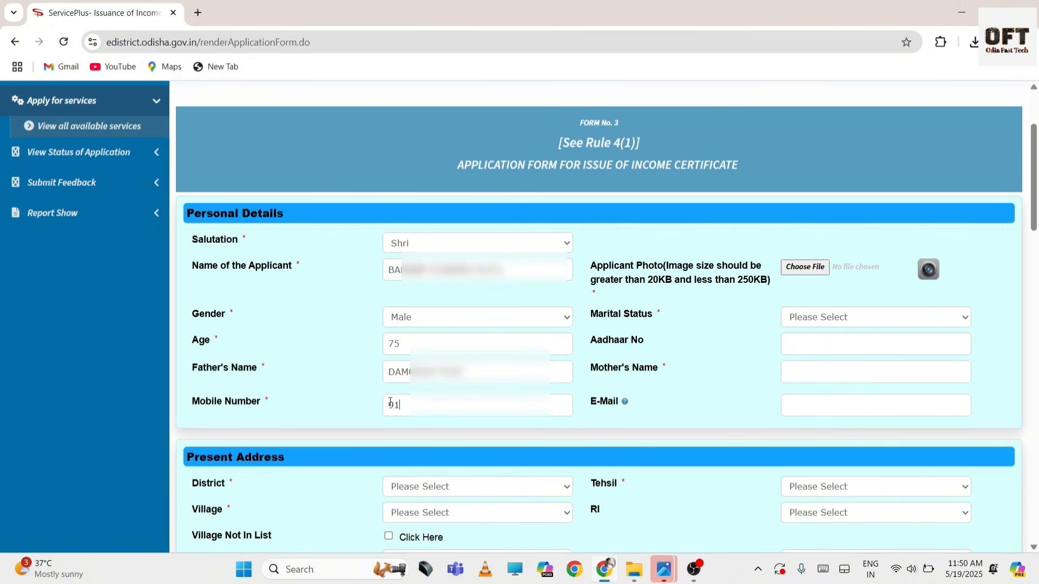
text(8)
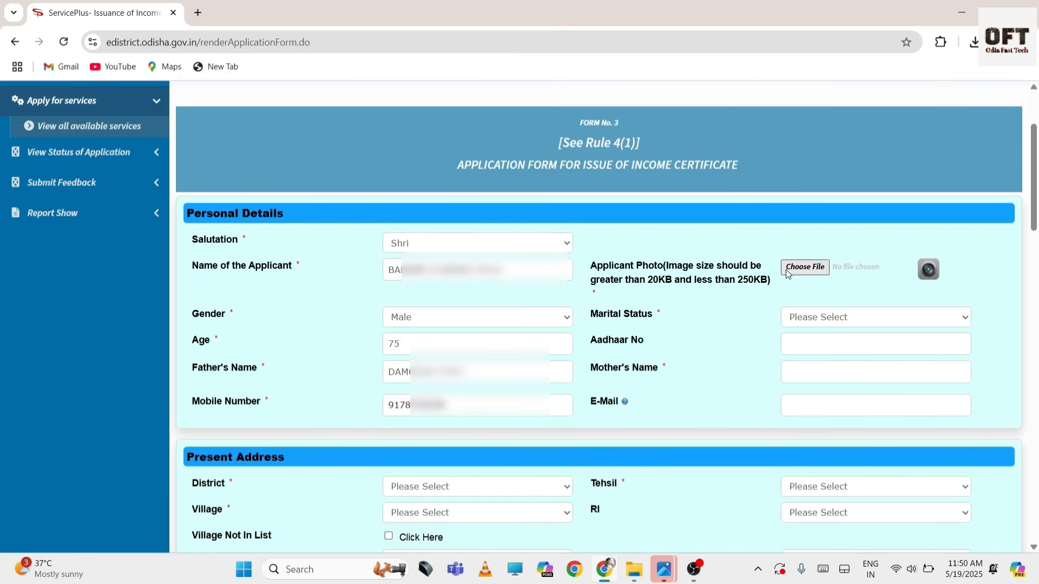
click(804, 267)
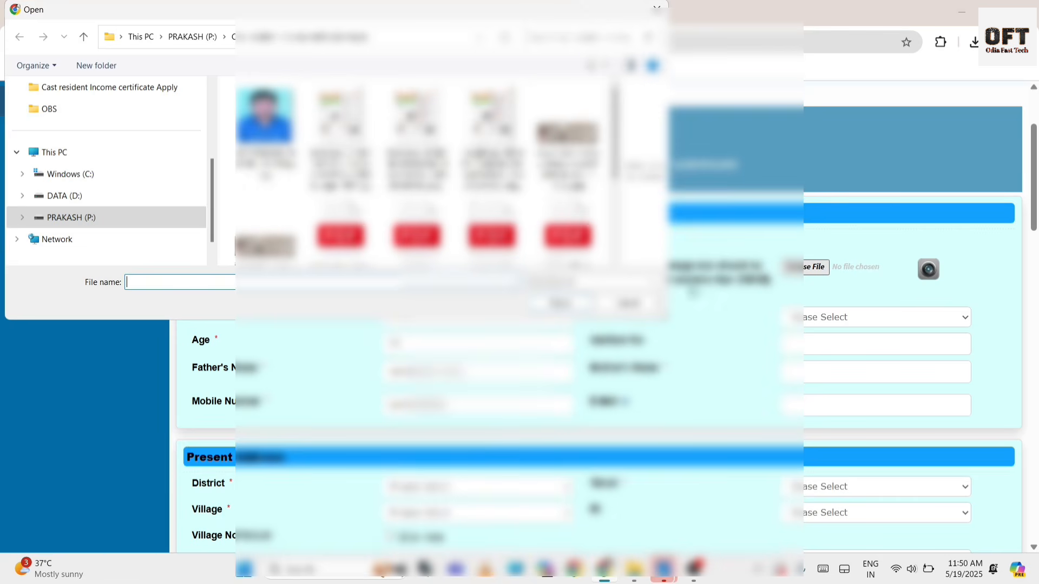
Attach the applicant's photo file and set marital status to Married.
scroll(498, 198, down, 3)
click(265, 209)
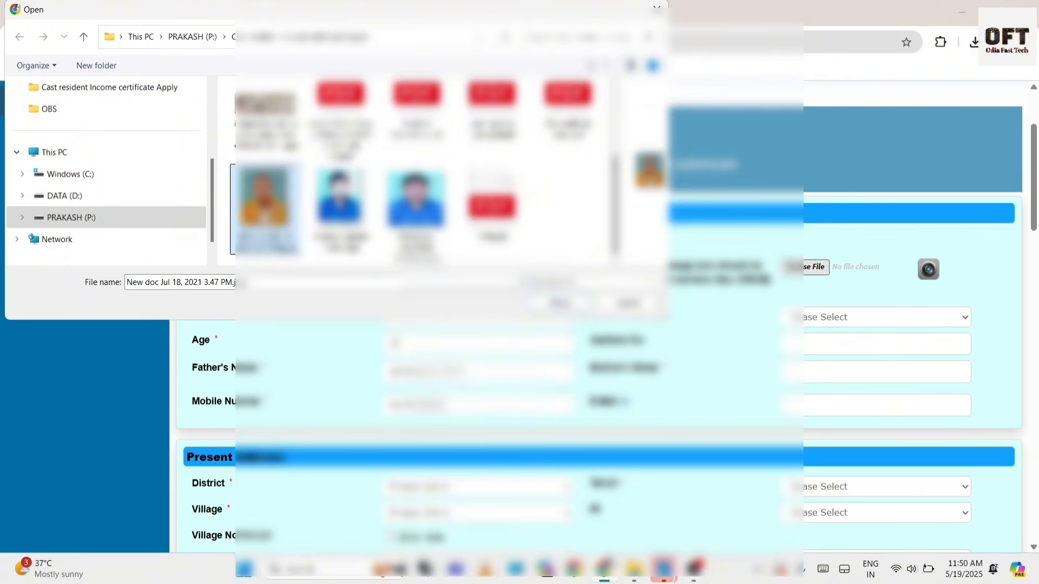
click(560, 304)
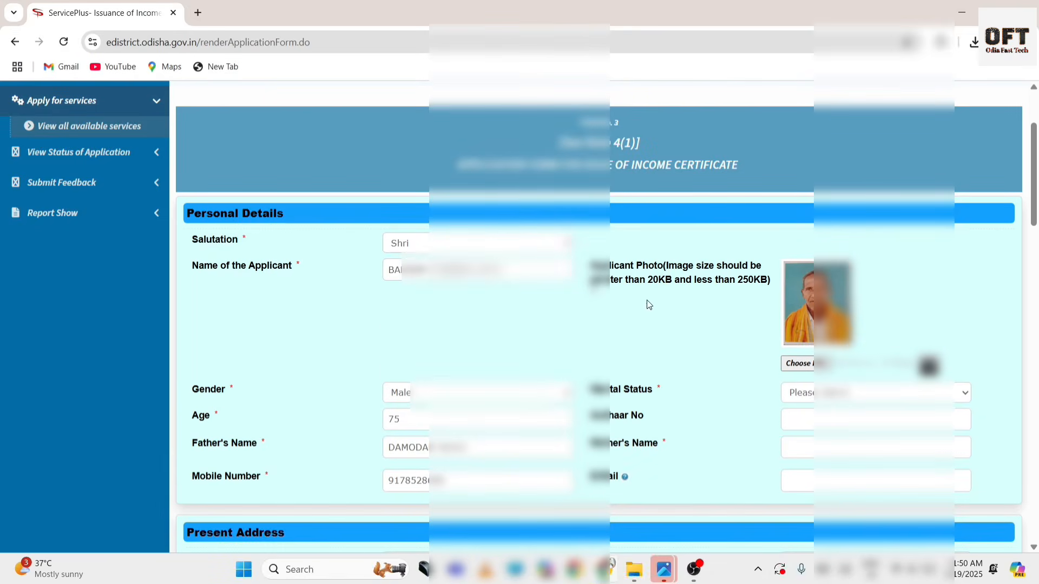
click(813, 395)
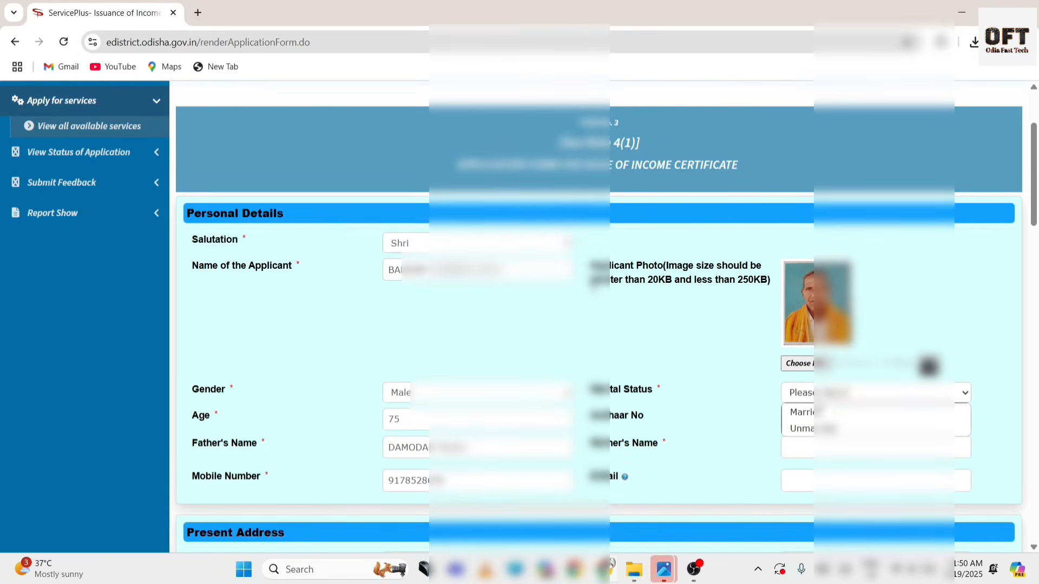
click(801, 413)
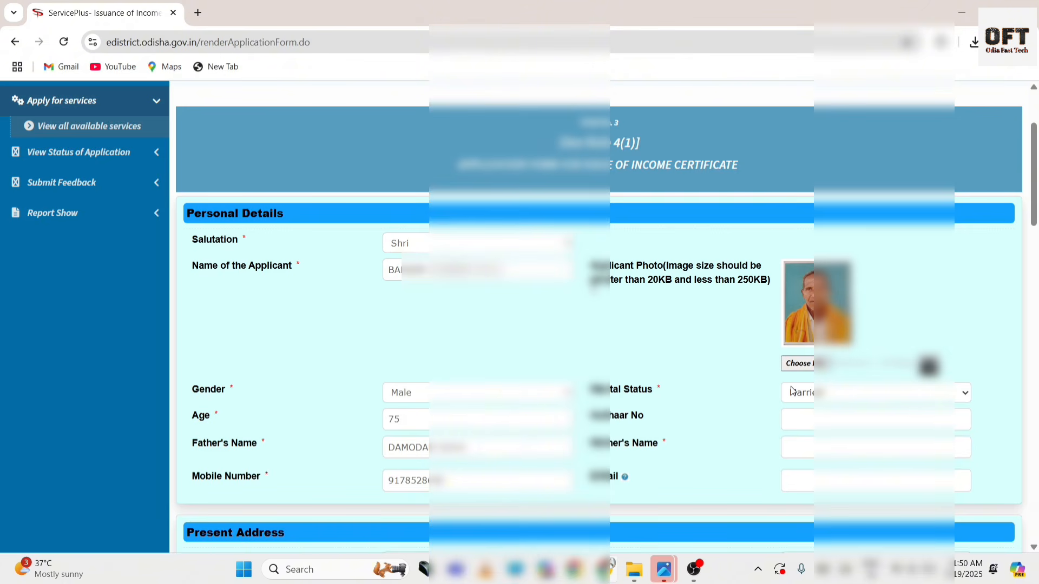
Enter the Aadhaar number, the mother's name and the applicant's e-mail address.
click(824, 414)
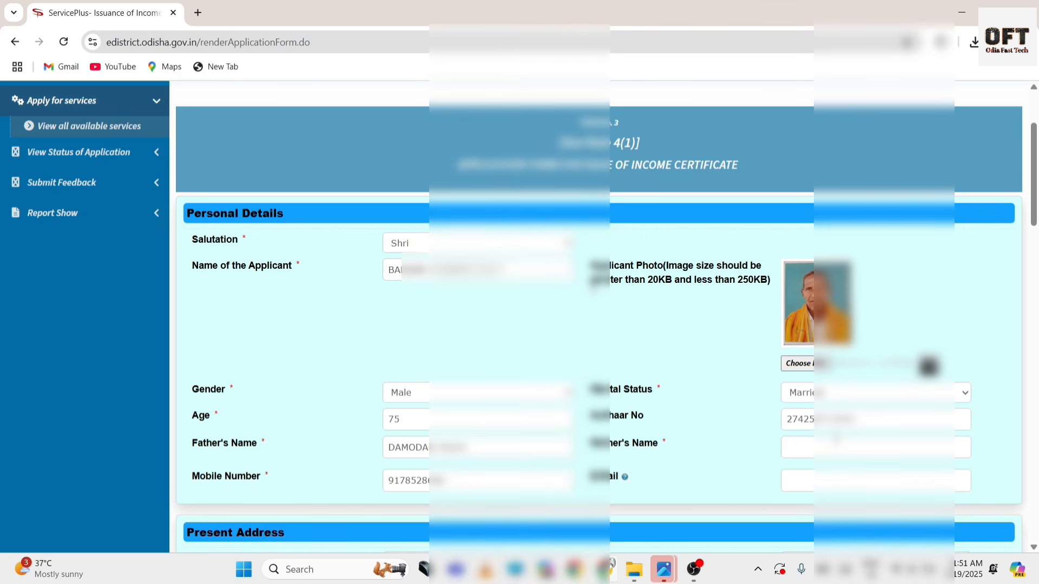
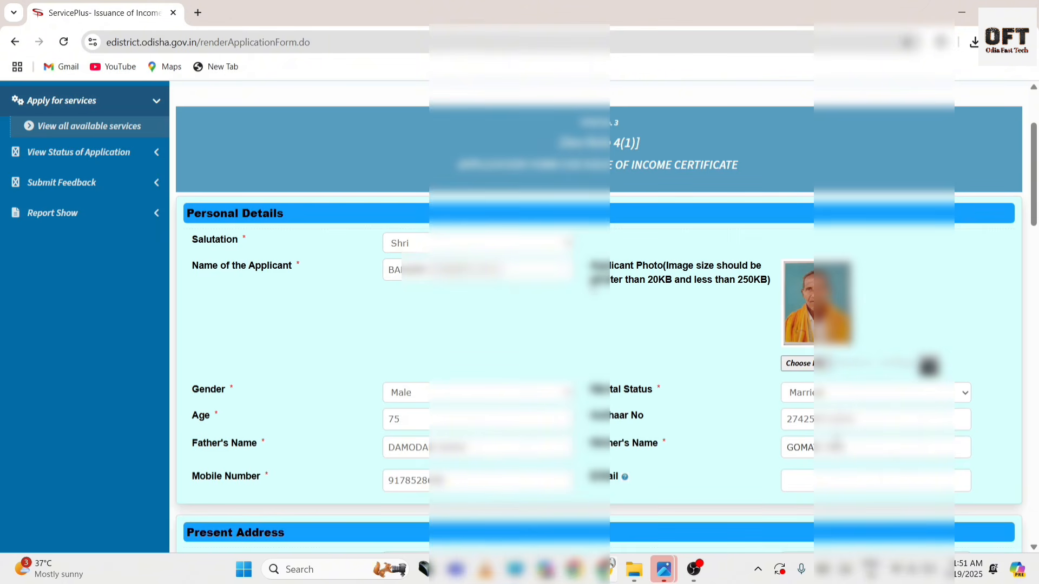
click(851, 480)
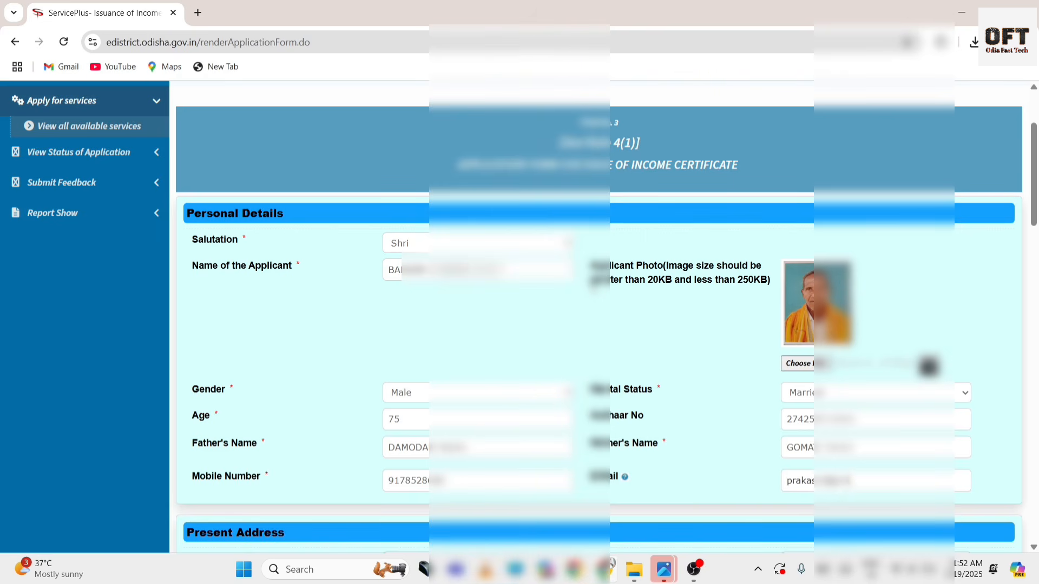
Set the present address district to NUAPADA and tehsil to Khariar.
scroll(686, 411, down, 6)
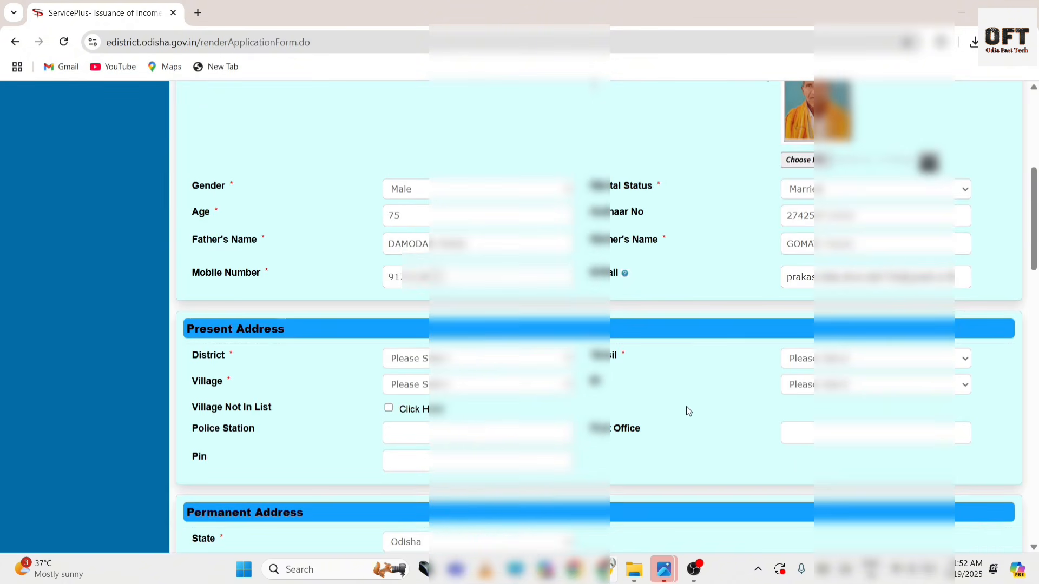
scroll(686, 411, down, 3)
scroll(686, 411, up, 2)
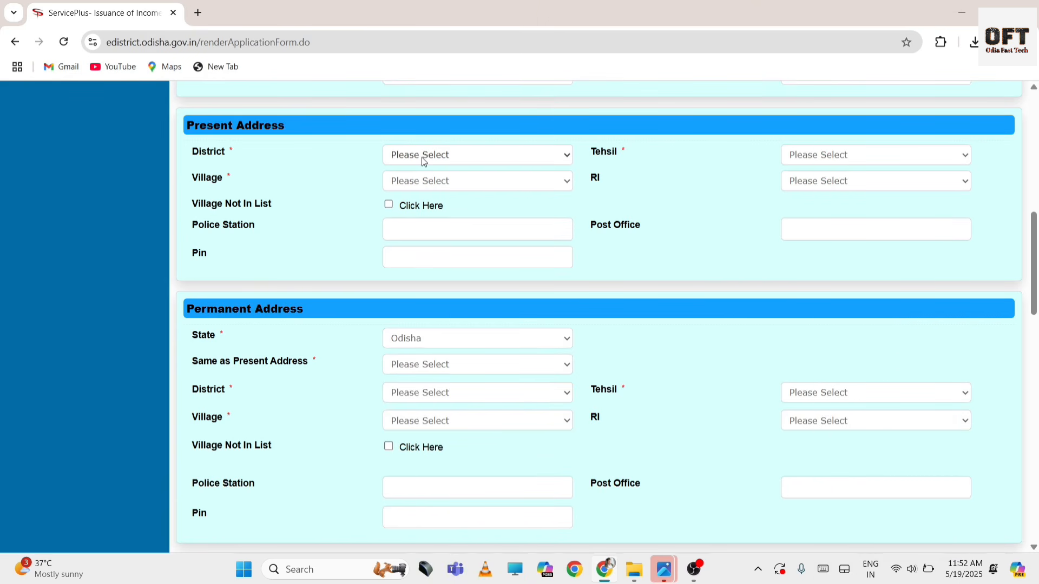
click(501, 155)
scroll(476, 325, down, 3)
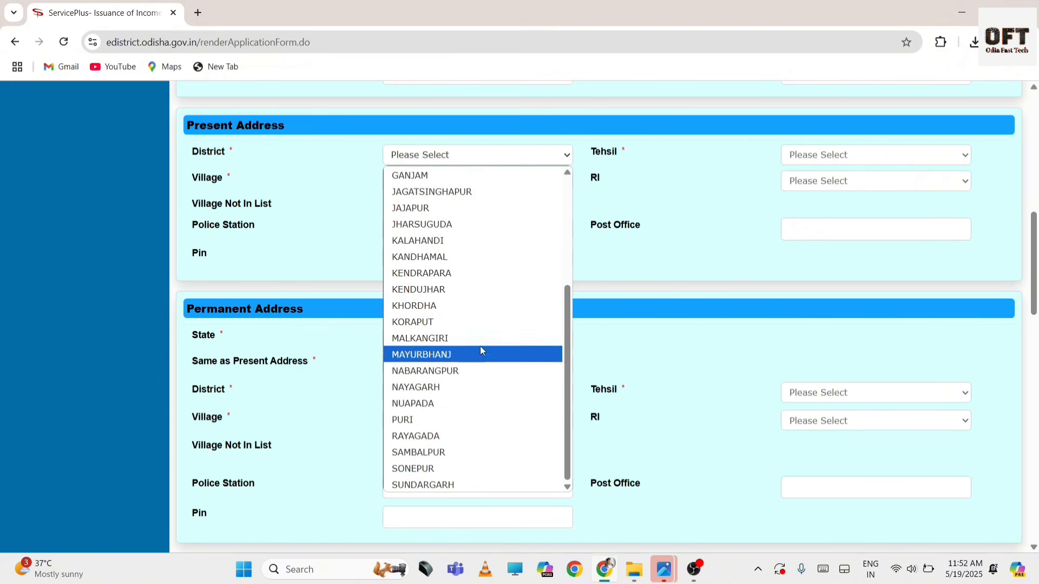
click(441, 403)
click(895, 164)
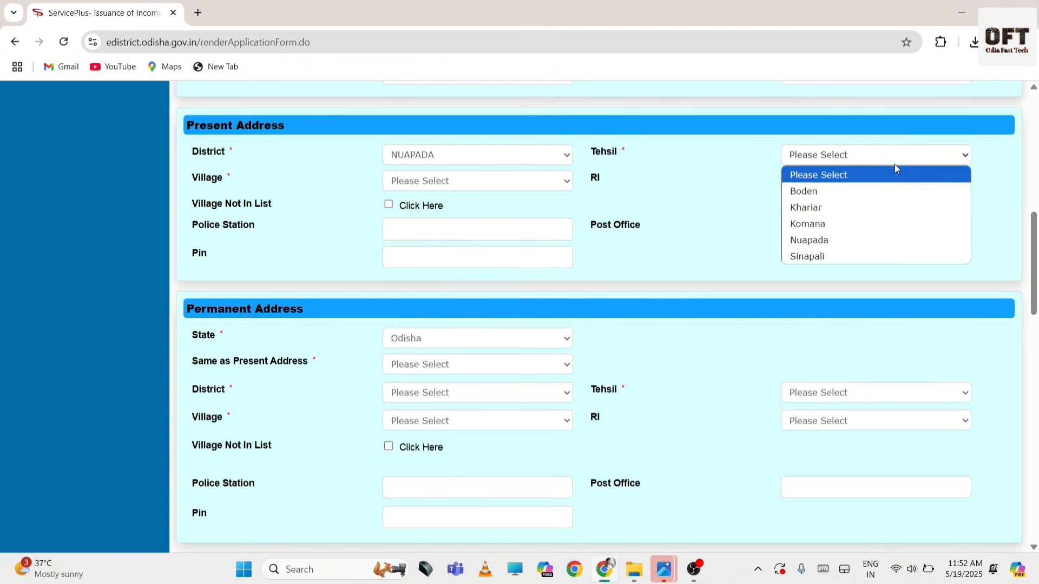
click(841, 206)
click(443, 179)
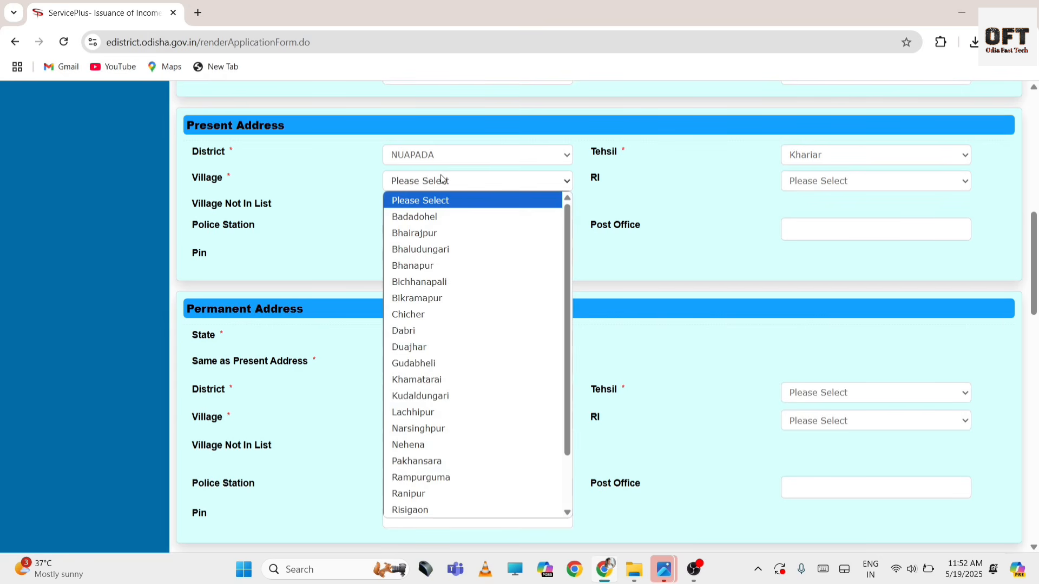
click(336, 214)
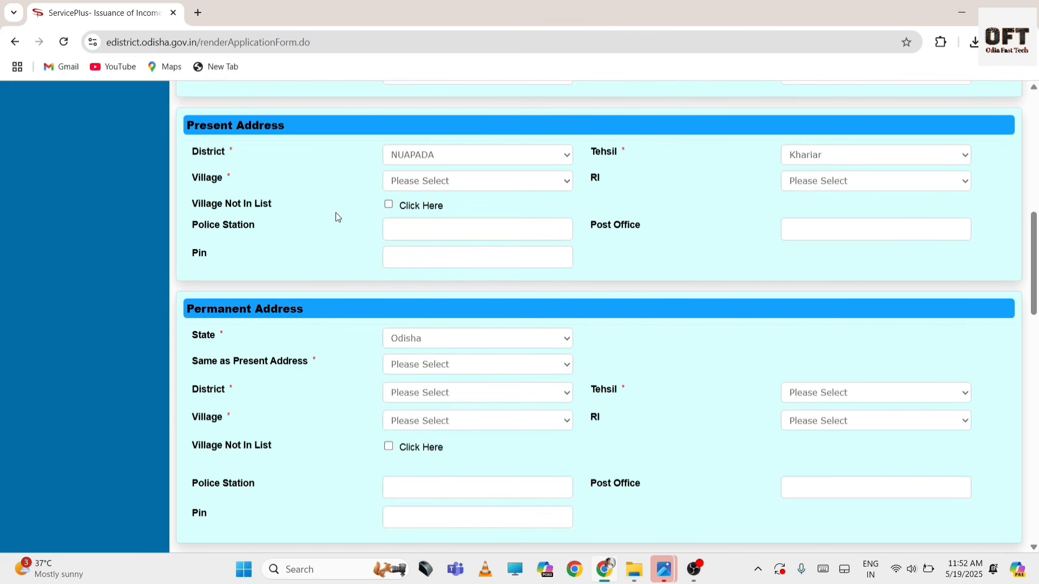
Tick Village Not In List, then enter the village name, police station, PIN and post office.
click(389, 205)
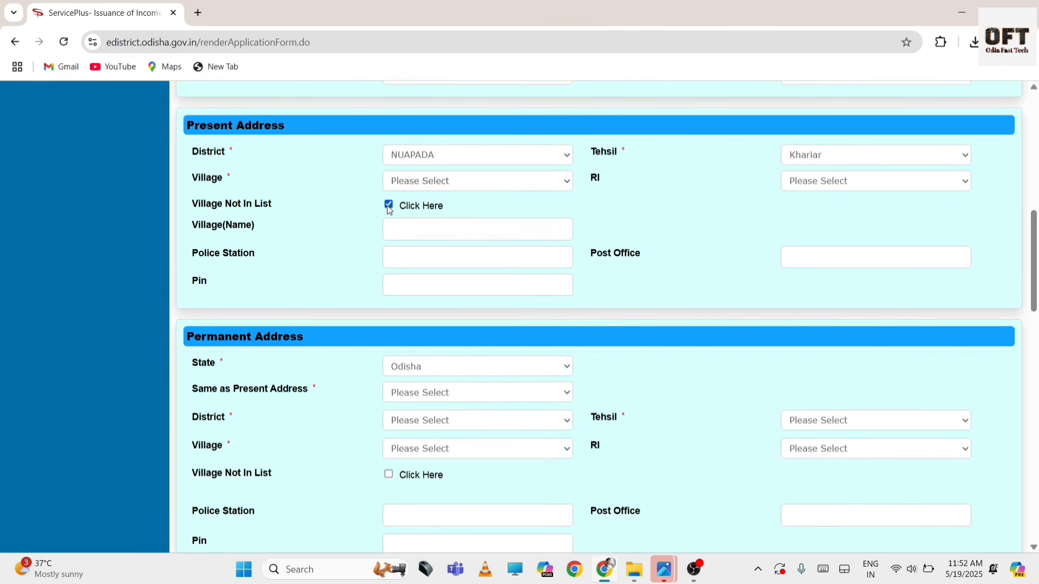
click(400, 227)
text(ki)
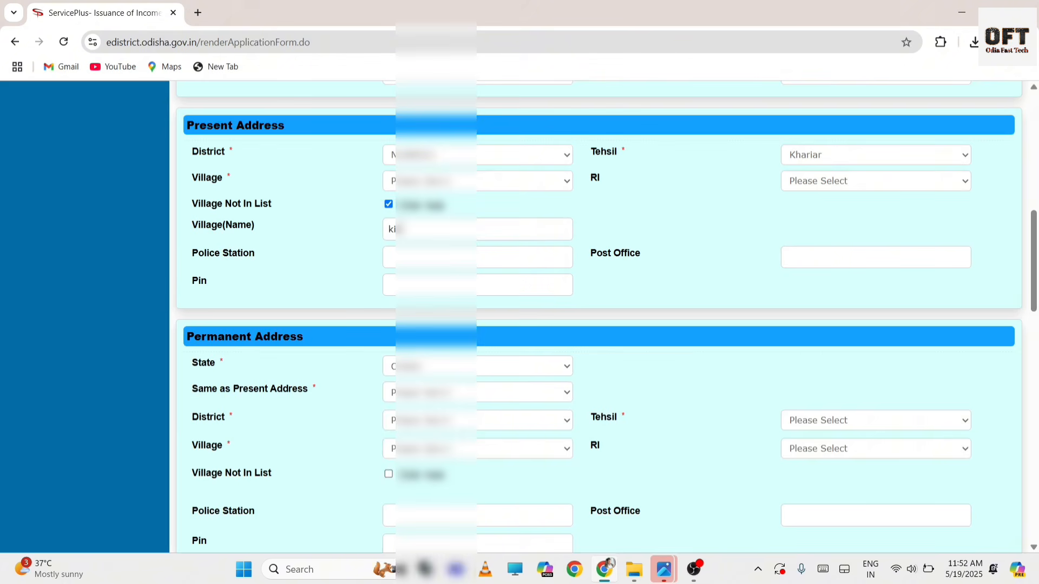
text(taunda)
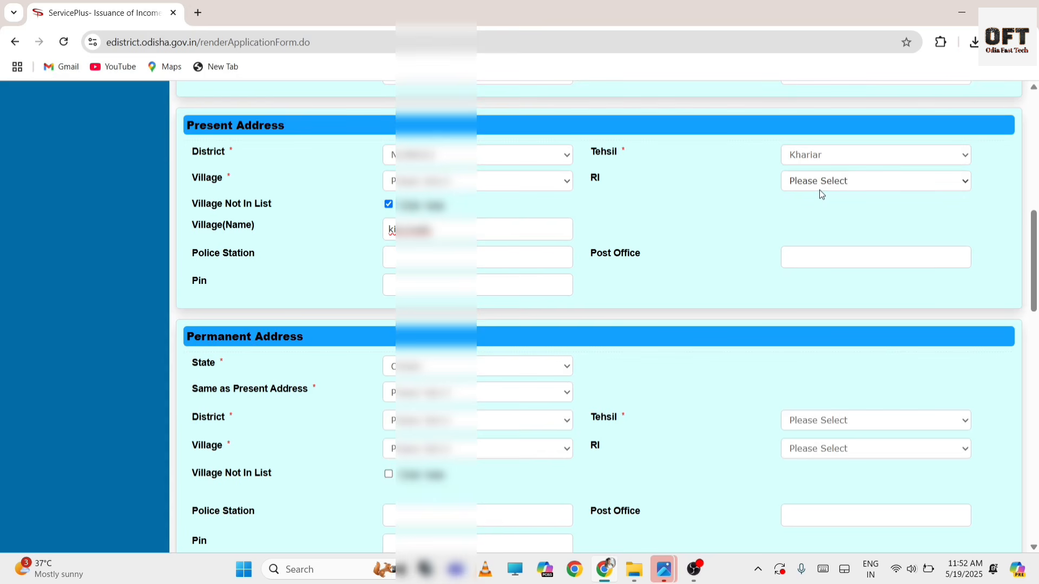
click(619, 211)
click(387, 259)
text(khari)
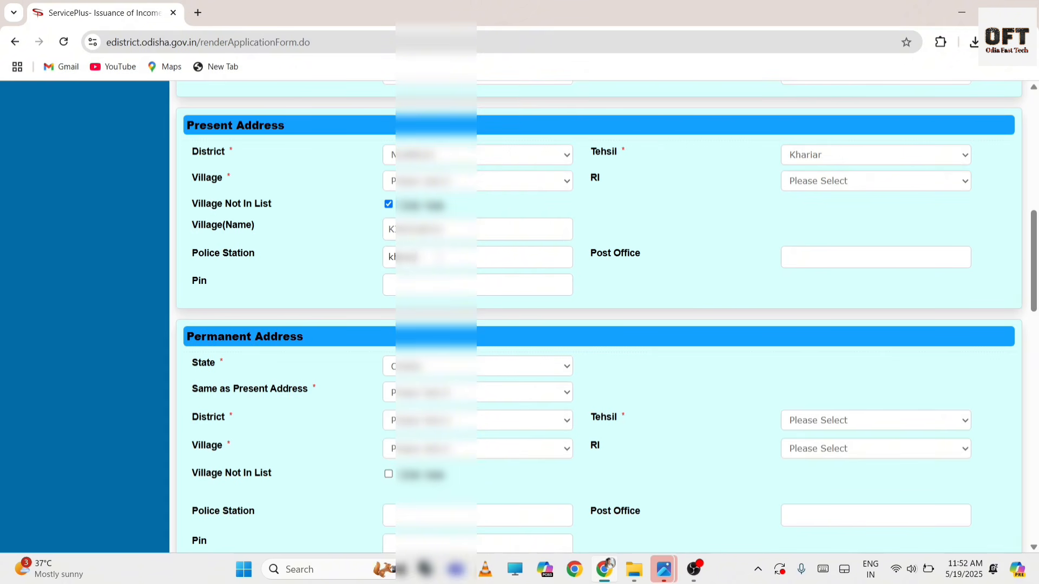
click(435, 285)
text(766107)
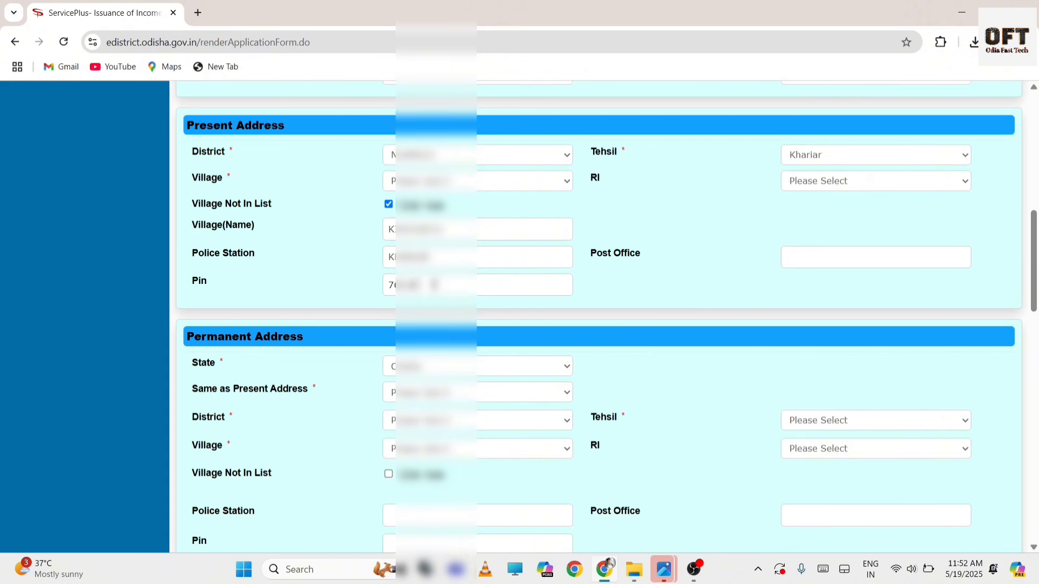
click(837, 262)
text(khudpej)
click(292, 363)
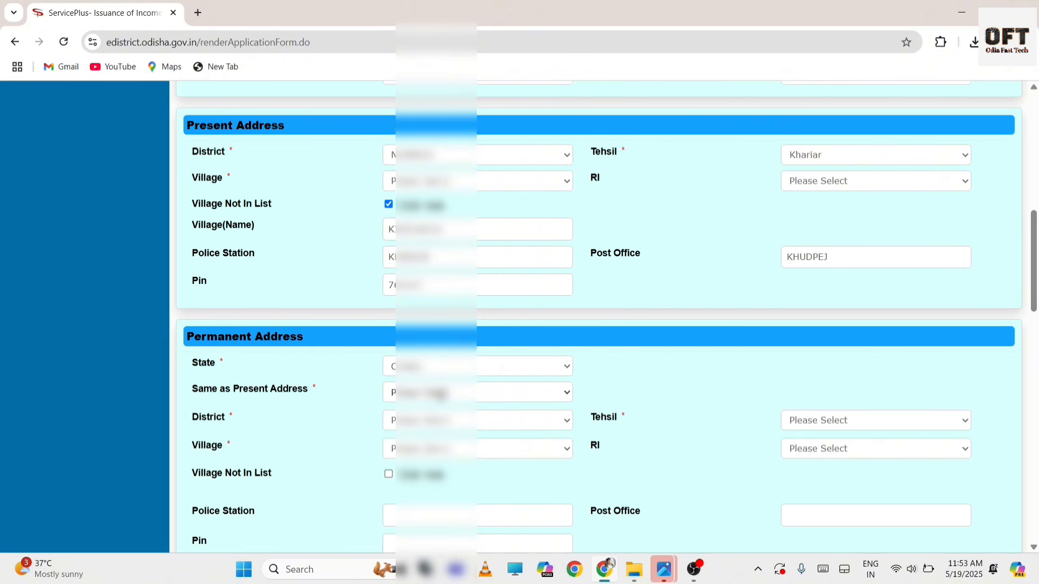
Copy the present address to the permanent address and type its village name manually.
click(437, 394)
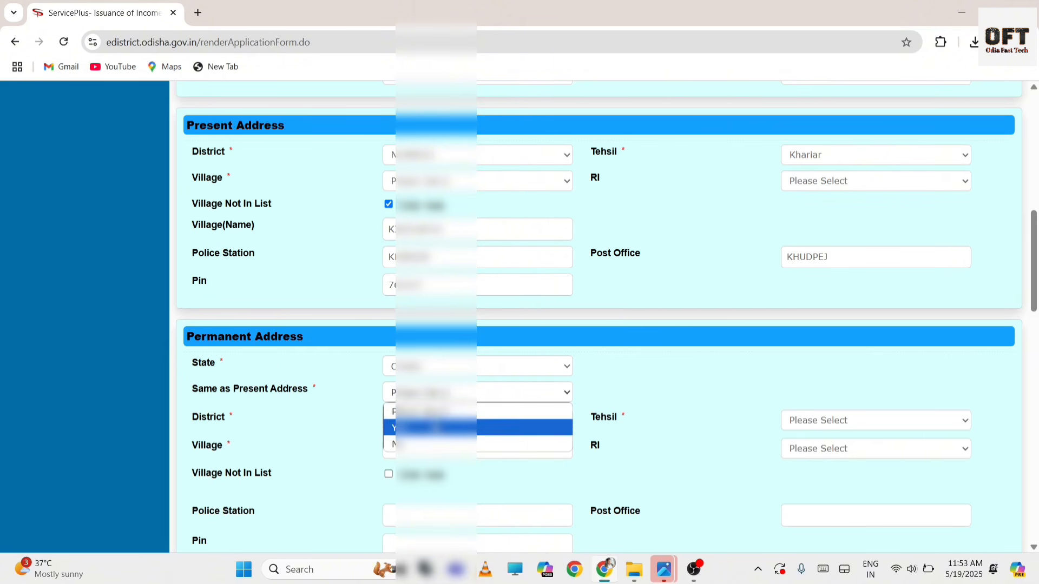
click(436, 426)
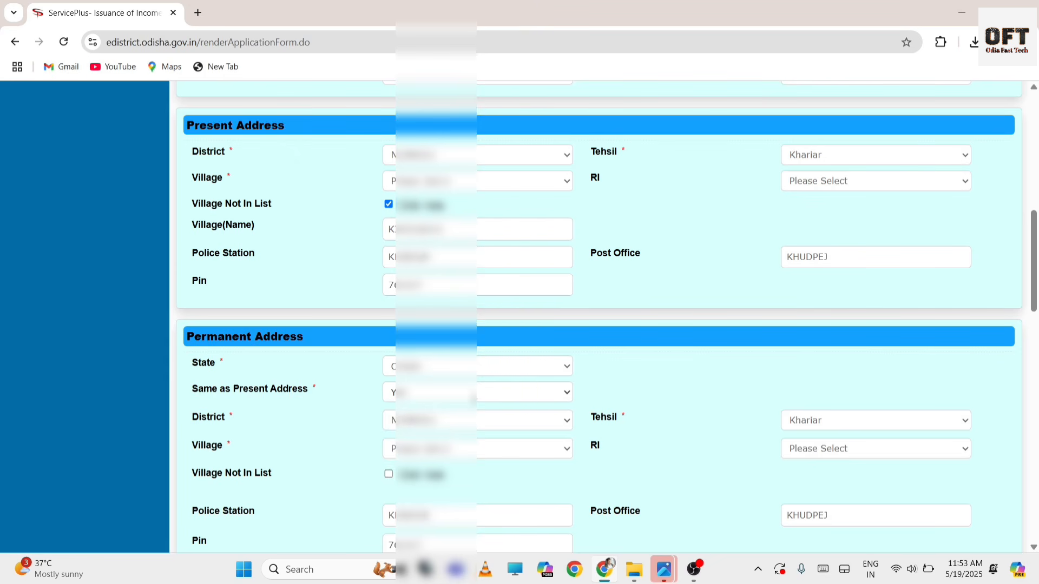
click(388, 474)
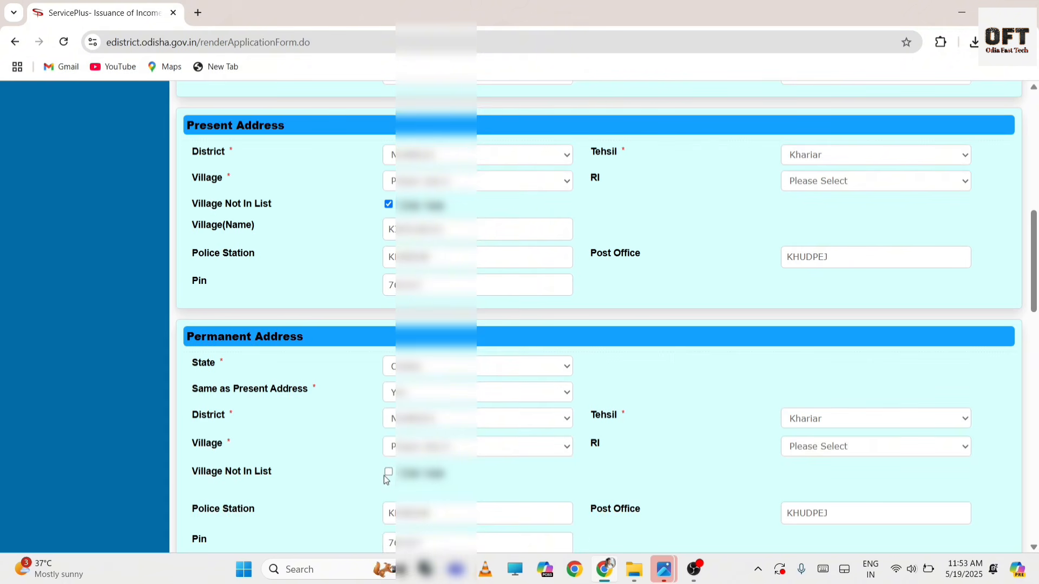
click(400, 495)
text(k)
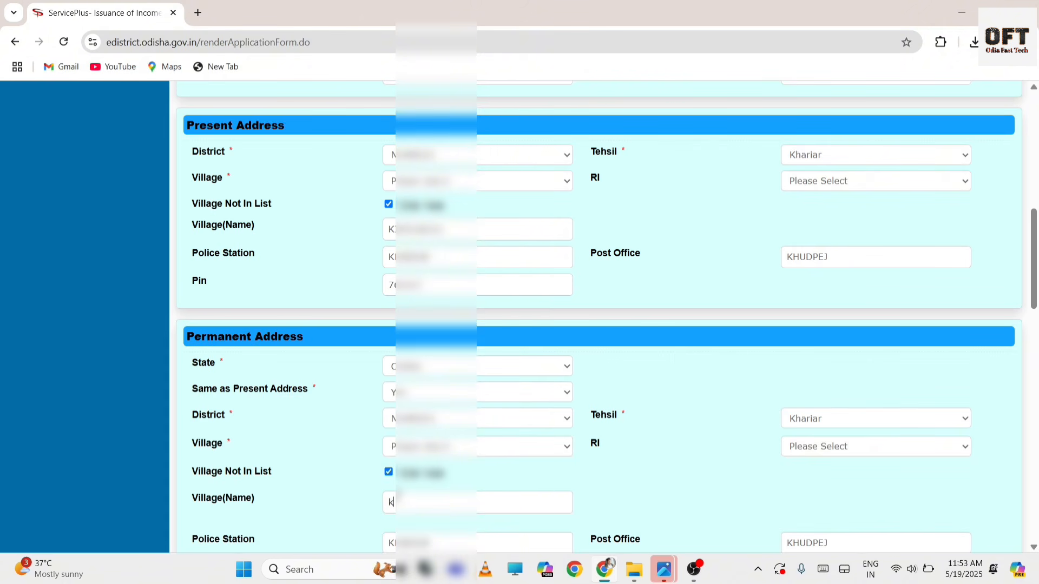
text(irejola)
click(348, 508)
scroll(346, 506, down, 4)
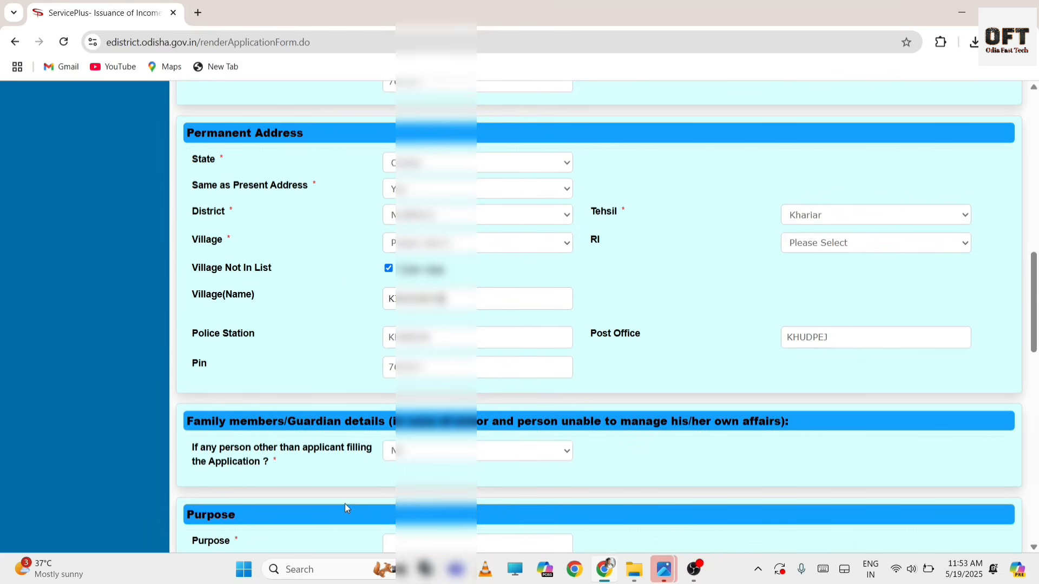
scroll(411, 470, down, 5)
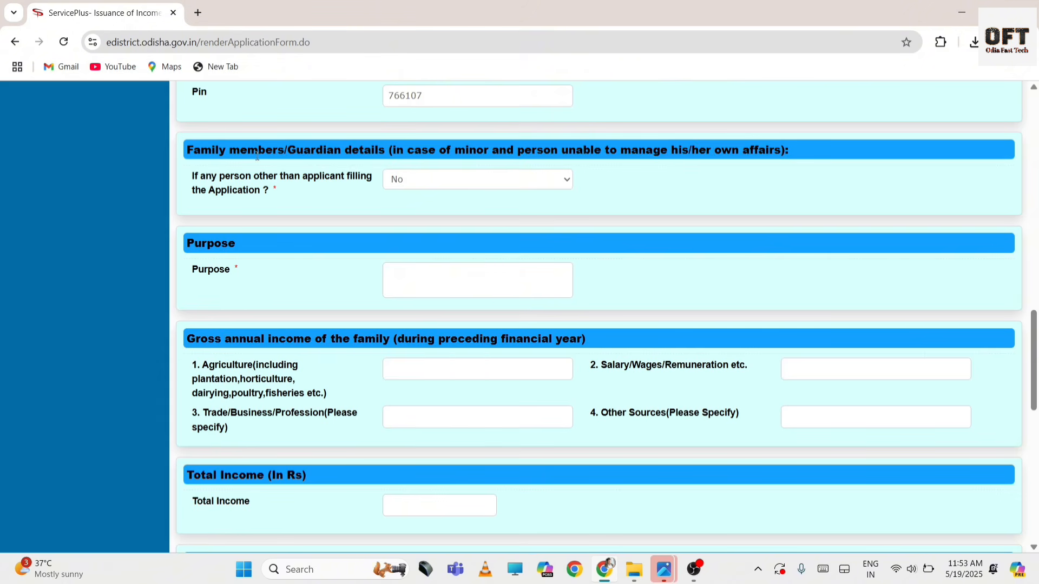
Keep the guardian option at No and enter Service as the purpose.
click(436, 179)
click(438, 180)
click(428, 290)
text(service)
click(354, 287)
click(386, 285)
click(361, 304)
Enter family income: 40000 agriculture, 25000 salary, 0 trade and 0 other sources.
click(434, 374)
text(40000)
click(800, 368)
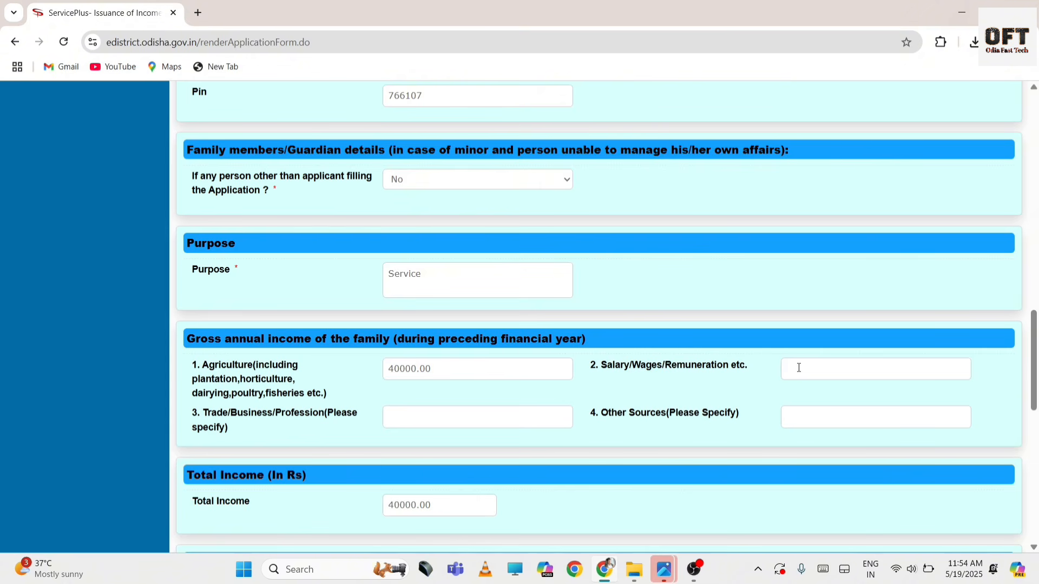
text(25000)
click(411, 410)
text(0)
click(790, 420)
text(0)
click(264, 416)
Fill in the declaration place and tick I Agree on the declaration.
scroll(617, 424, down, 3)
scroll(616, 423, down, 3)
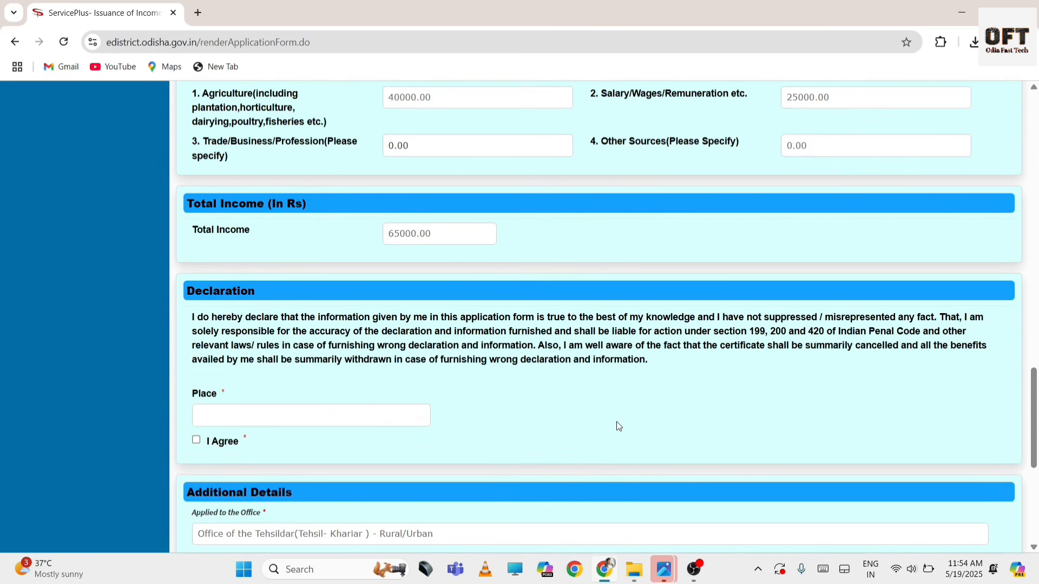
click(355, 420)
text(kikiribeda)
click(196, 440)
Enter the word-verification characters and submit the application form.
scroll(264, 427, down, 2)
scroll(265, 424, down, 3)
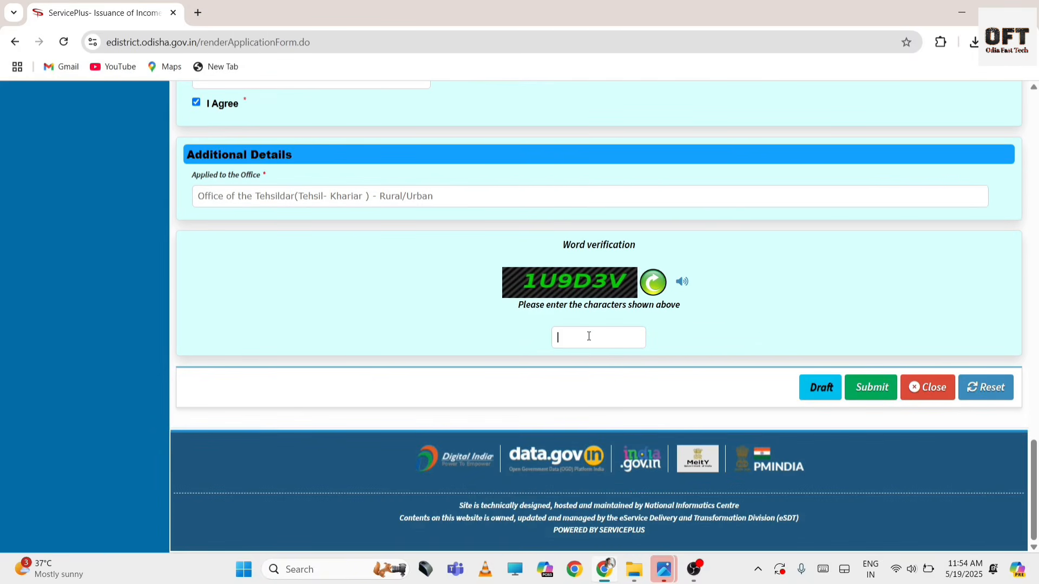
text(1u9d3v)
click(871, 386)
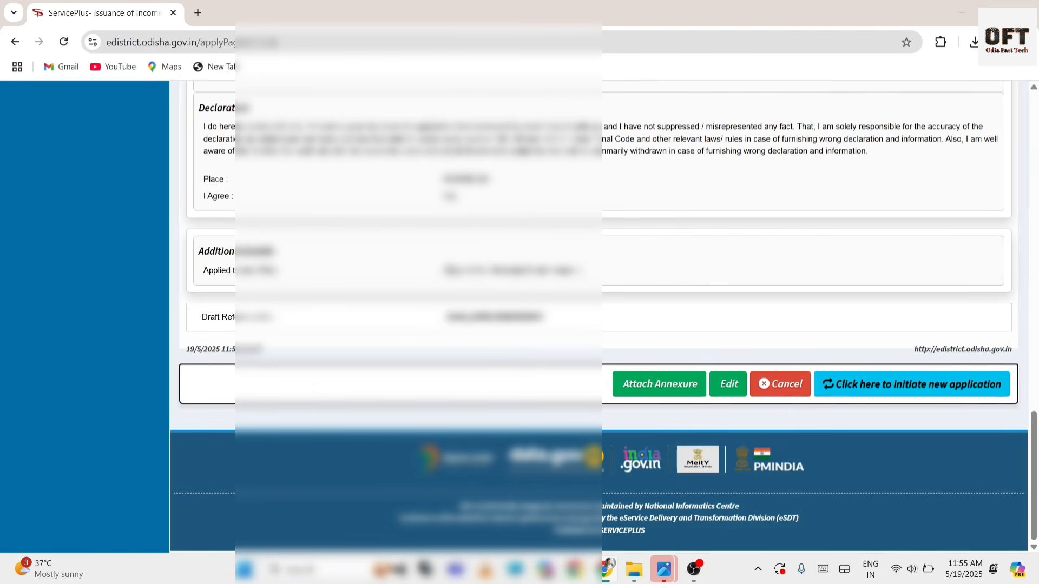
Scroll through the application preview and go to Attach Annexure.
scroll(427, 317, up, 17)
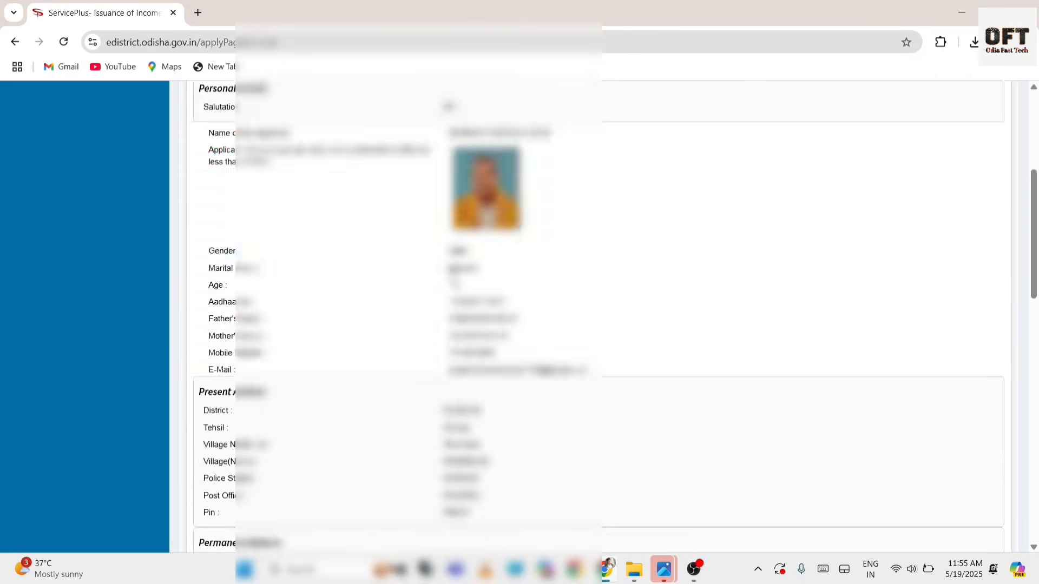
scroll(428, 317, down, 2)
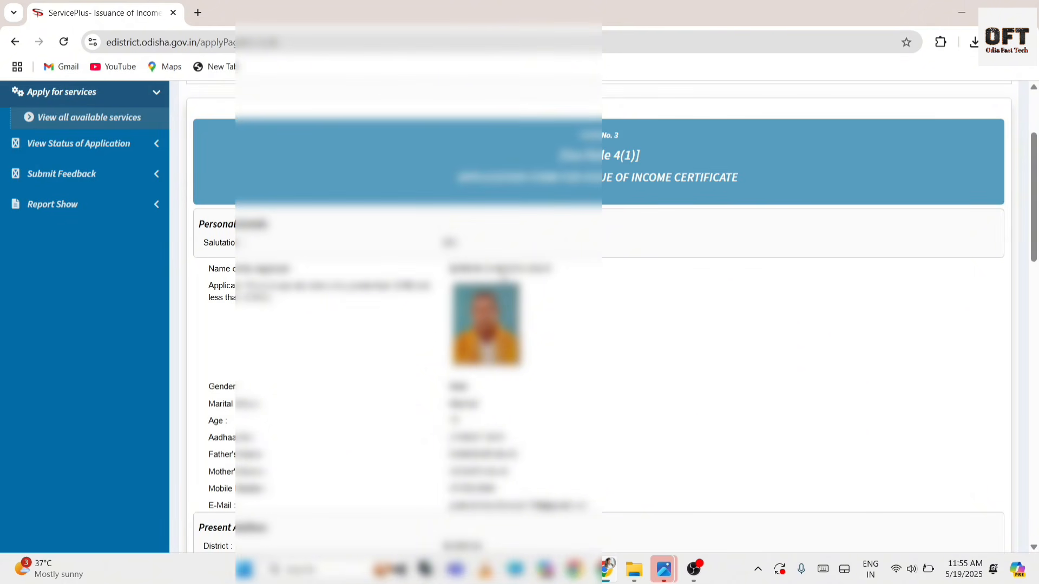
scroll(501, 277, down, 15)
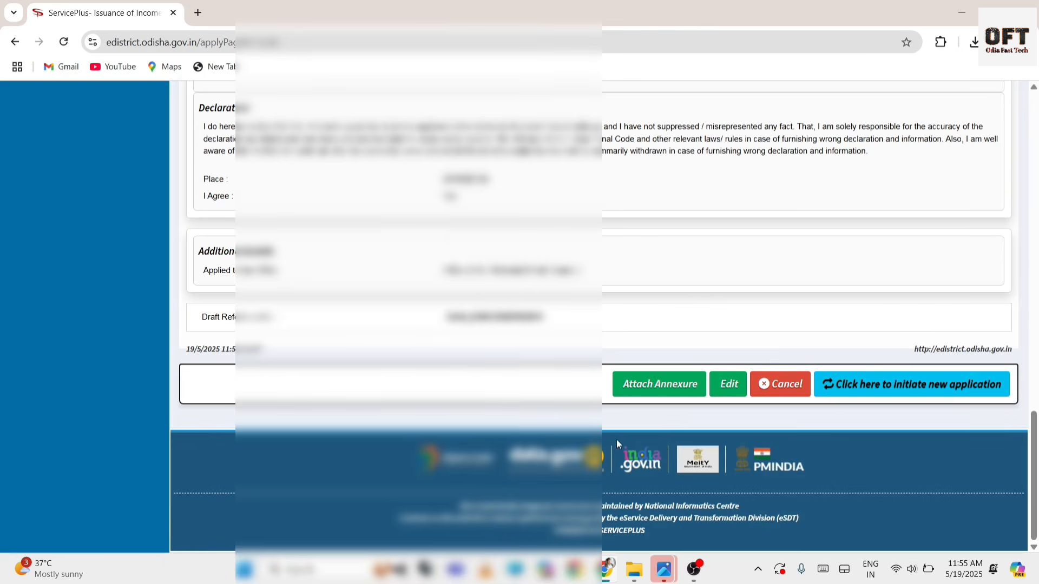
click(650, 388)
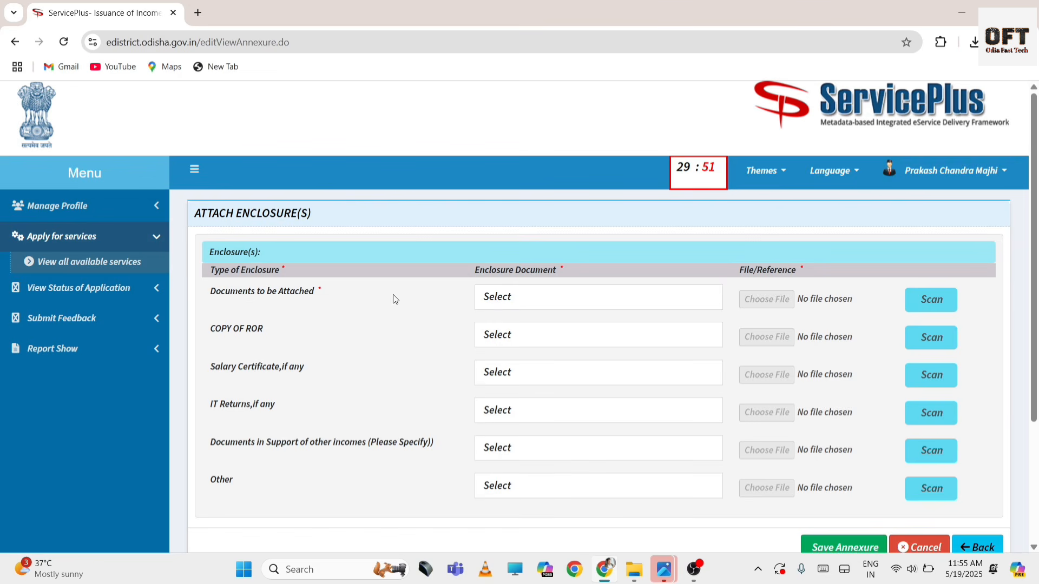
Set the first enclosure to Copy of ROR and attach jami paatta _merged.pdf.
click(511, 298)
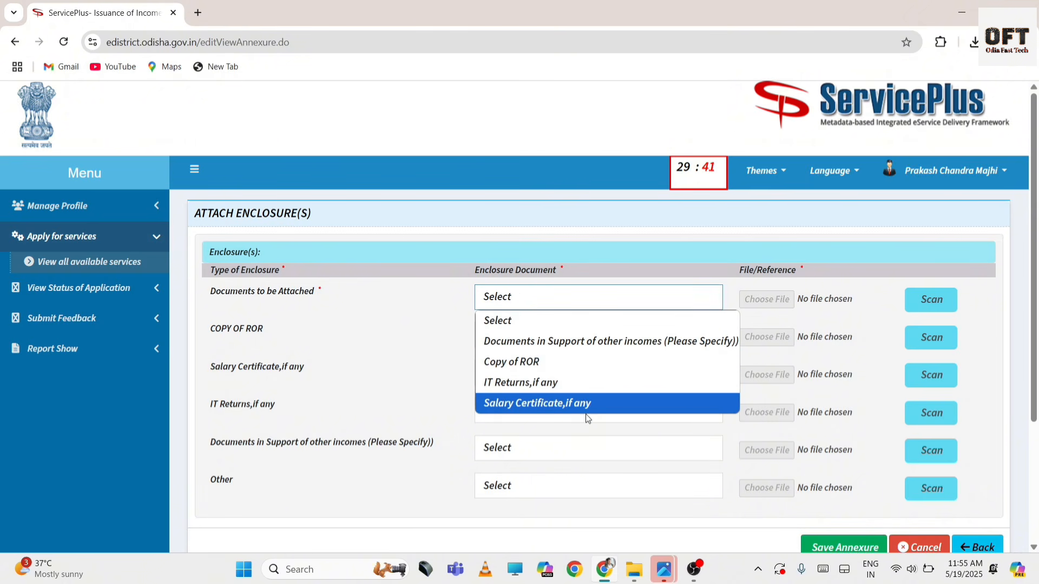
click(489, 366)
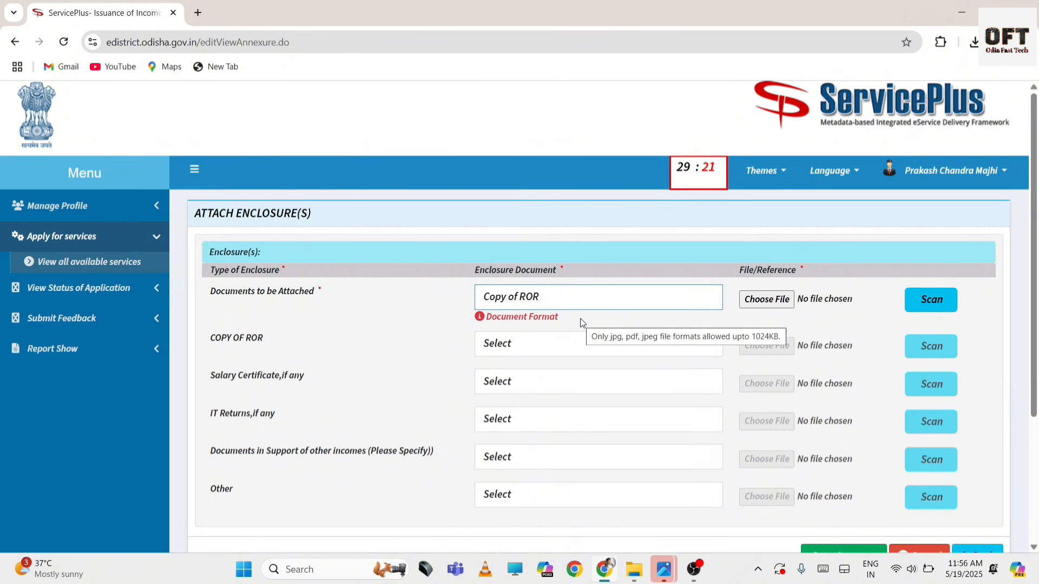
click(787, 300)
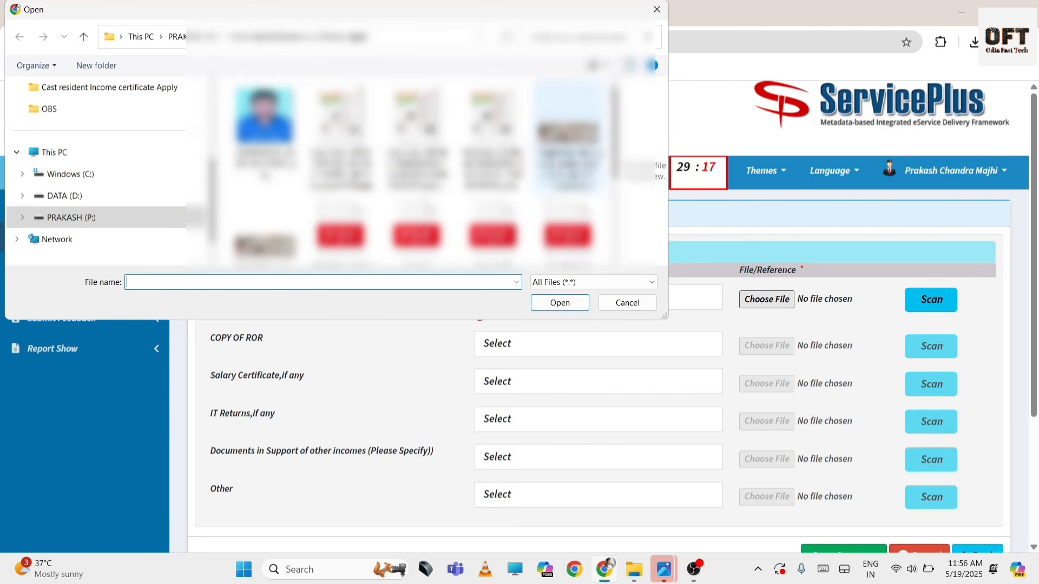
scroll(560, 165, down, 3)
scroll(560, 165, up, 3)
scroll(560, 165, down, 3)
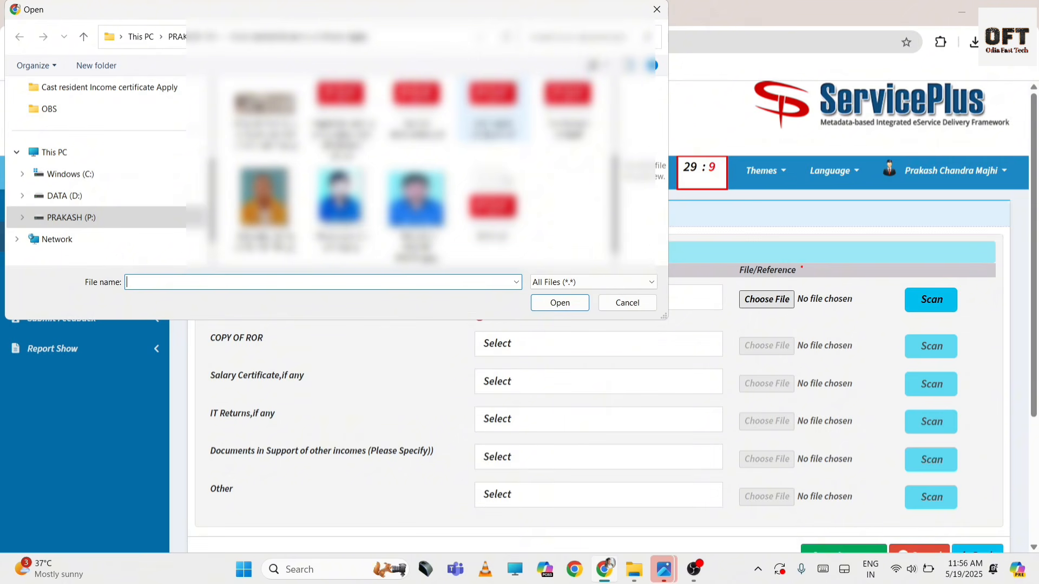
click(490, 135)
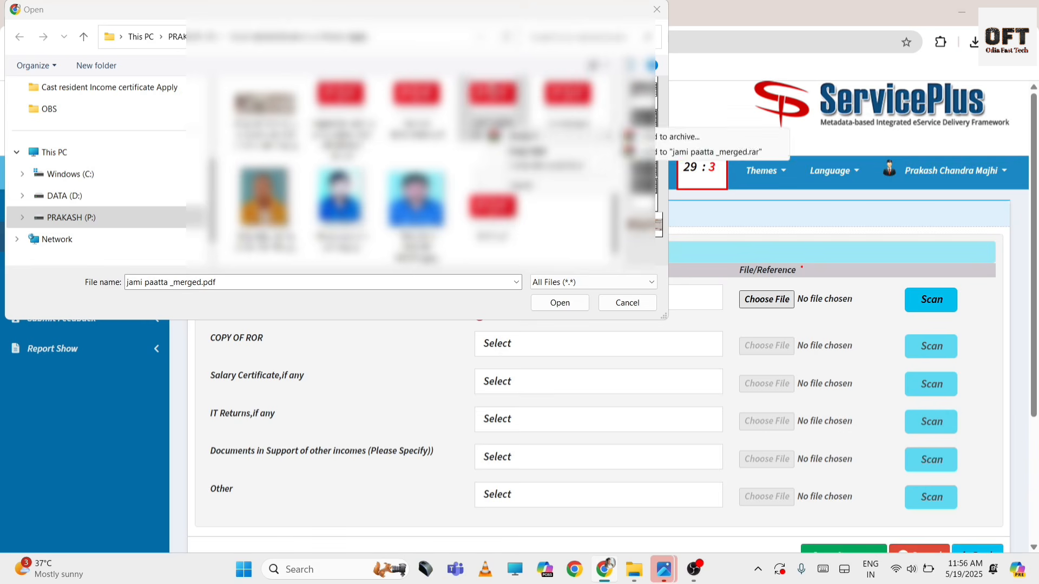
scroll(546, 230, up, 1)
click(557, 302)
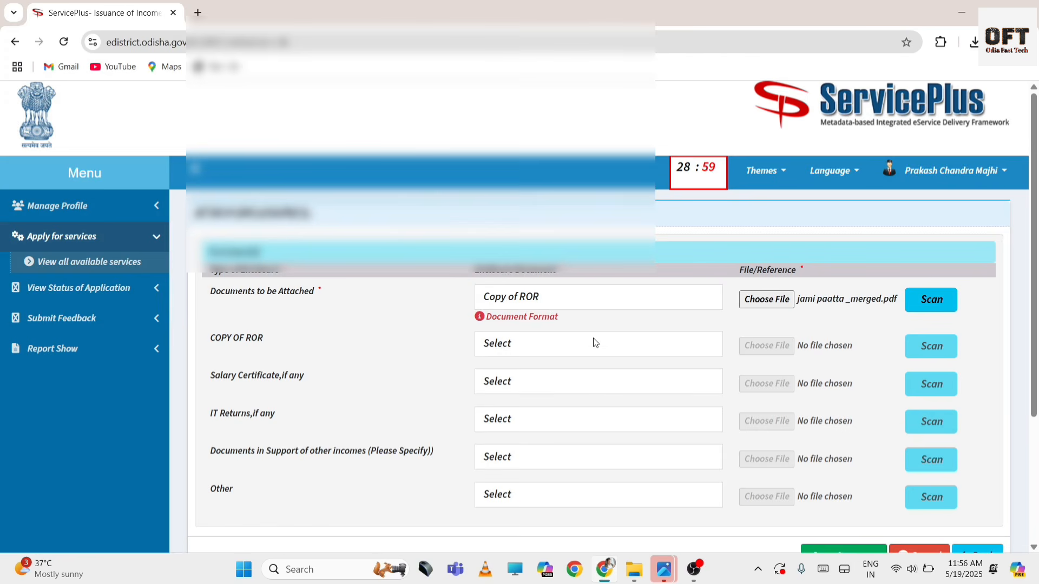
Set the second enclosure to Copy of ROR and attach ROR.pdf.
click(589, 351)
click(561, 386)
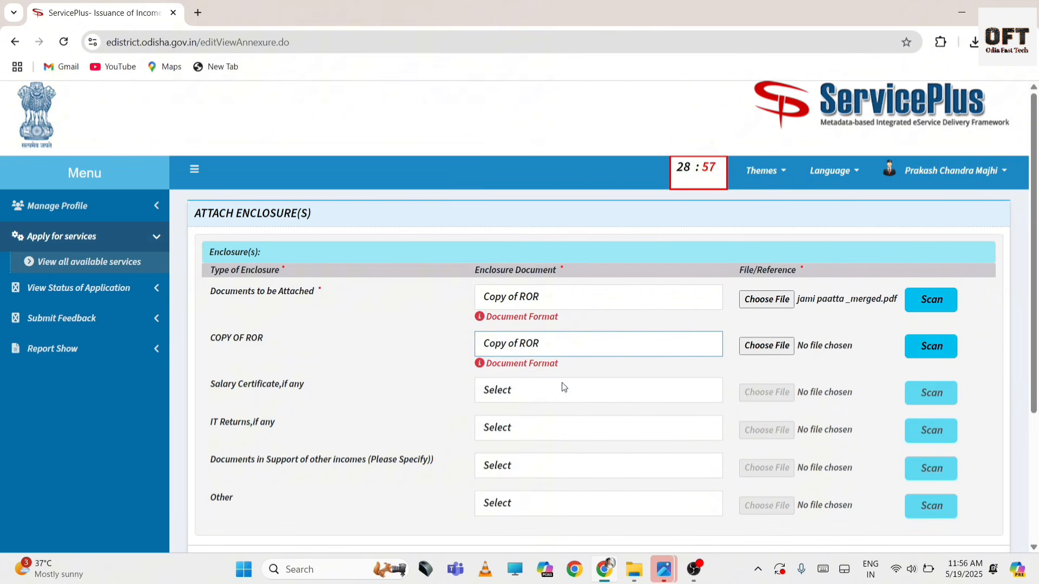
click(764, 346)
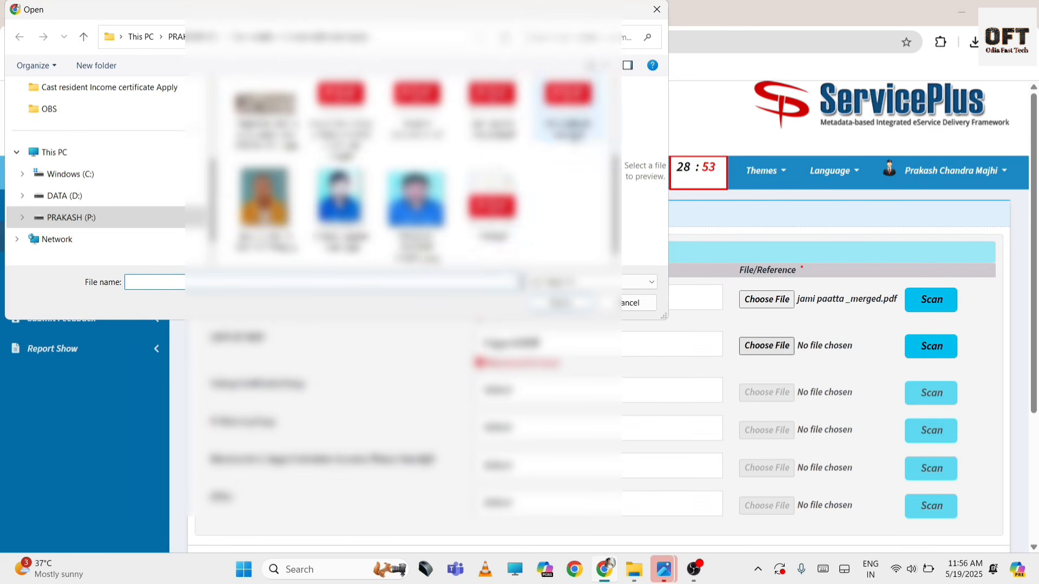
click(480, 238)
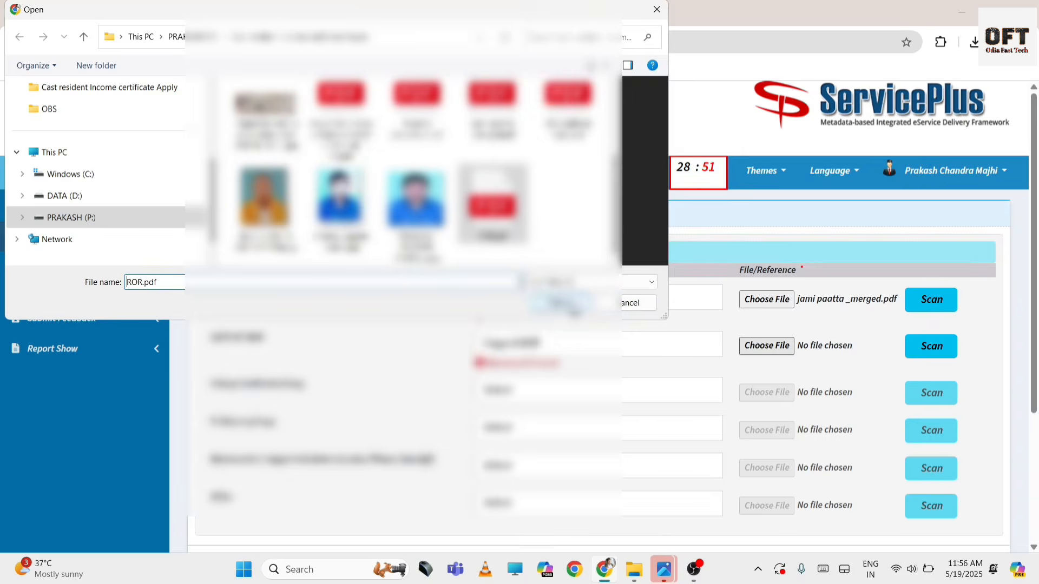
click(571, 303)
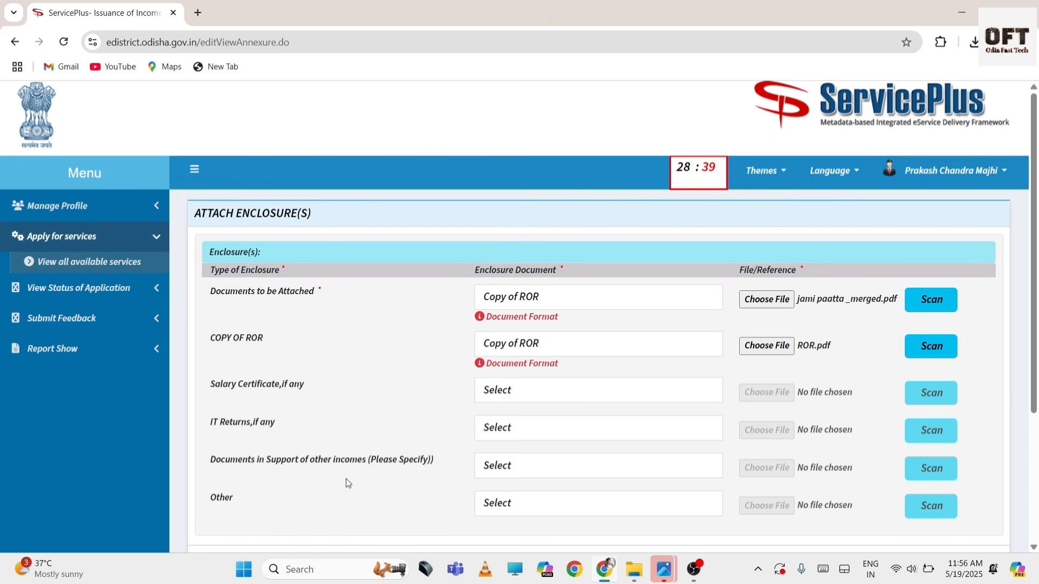
Set the Other row to Other, name it DECLARATION FORM, and attach income diclaration.pdf.
click(564, 505)
click(547, 479)
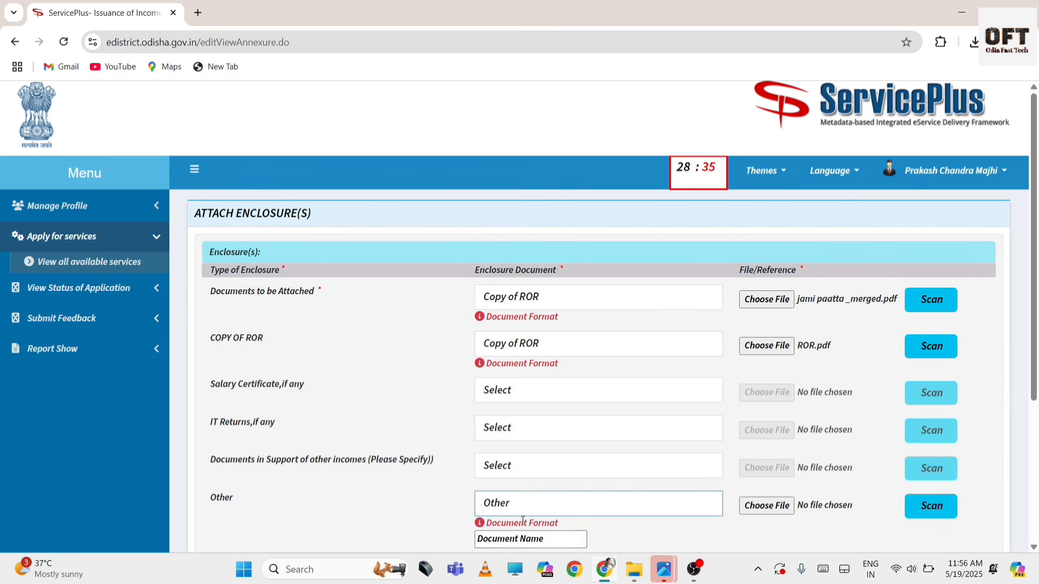
click(513, 540)
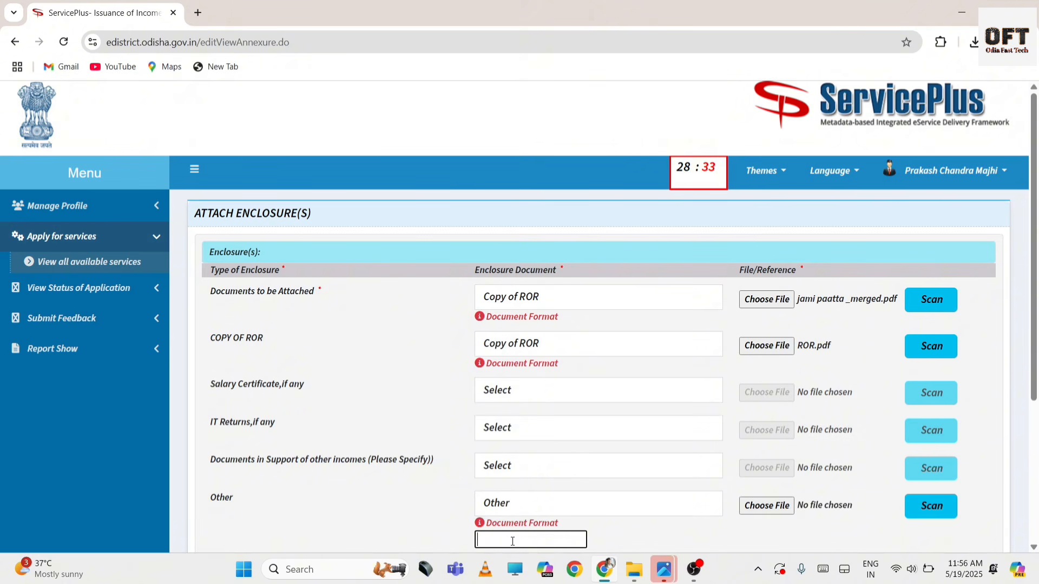
text(DECLARATION FORM)
click(685, 545)
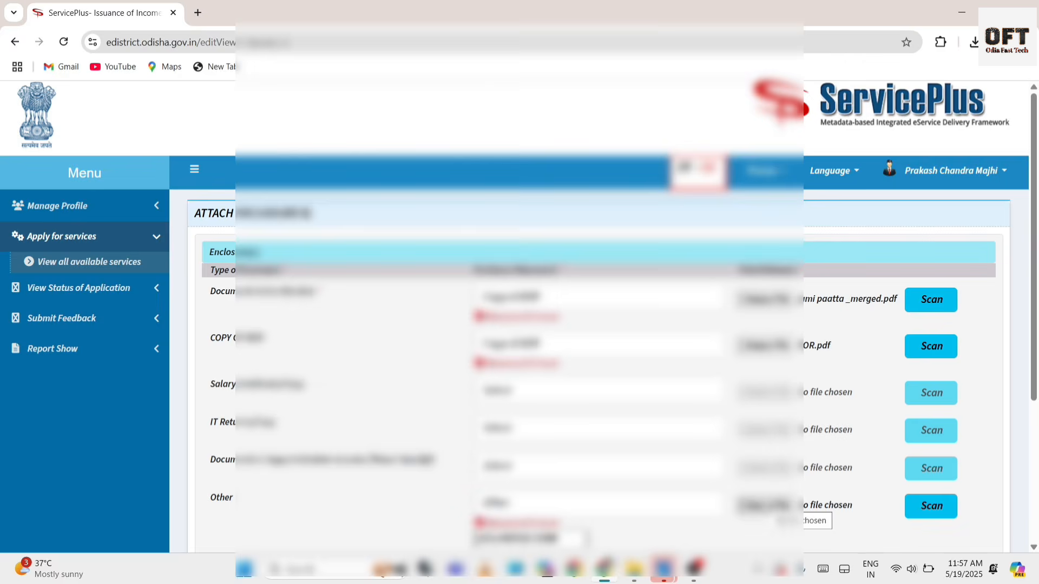
click(763, 506)
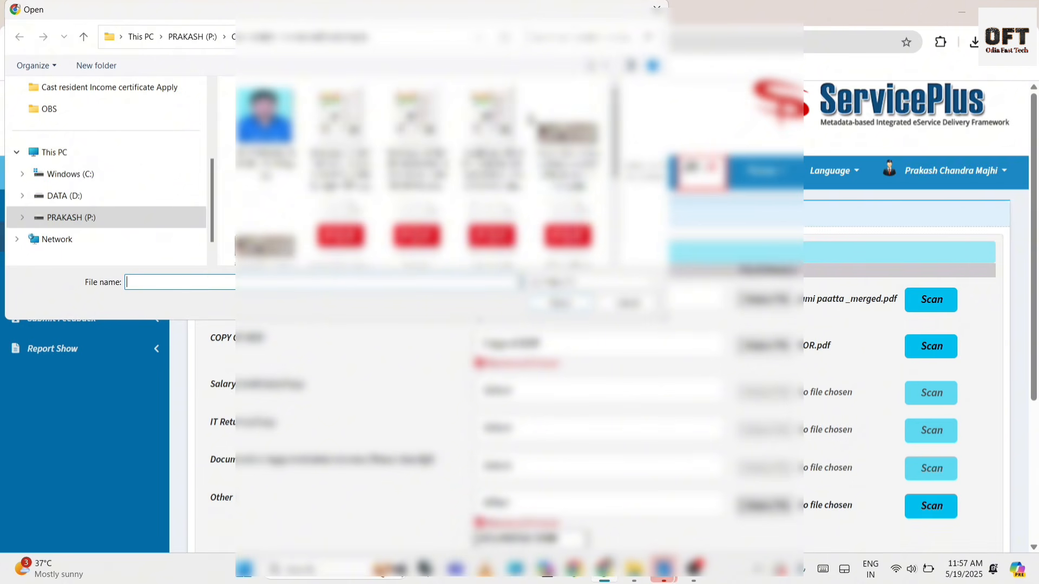
scroll(529, 119, down, 3)
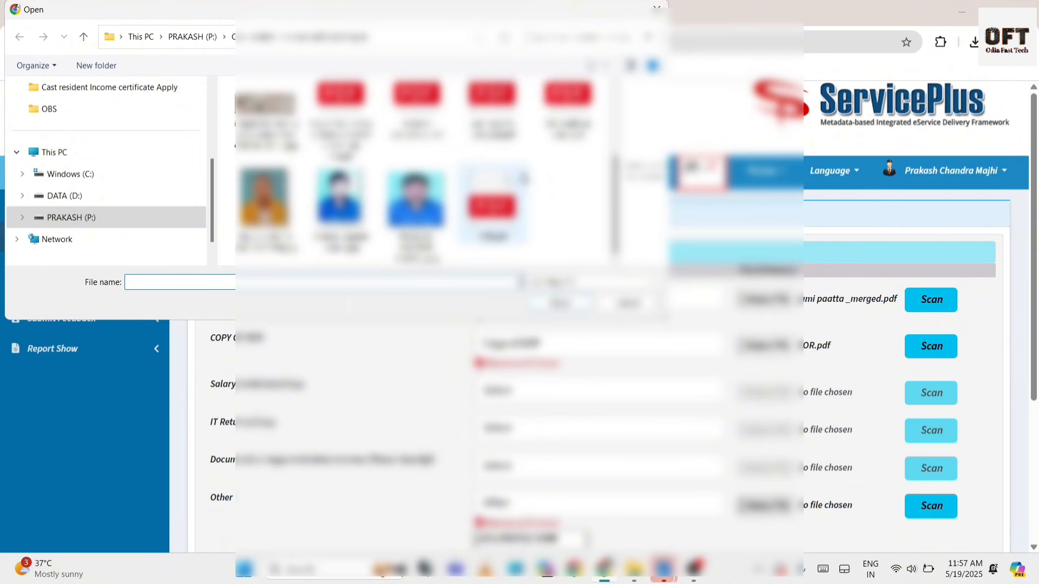
click(448, 109)
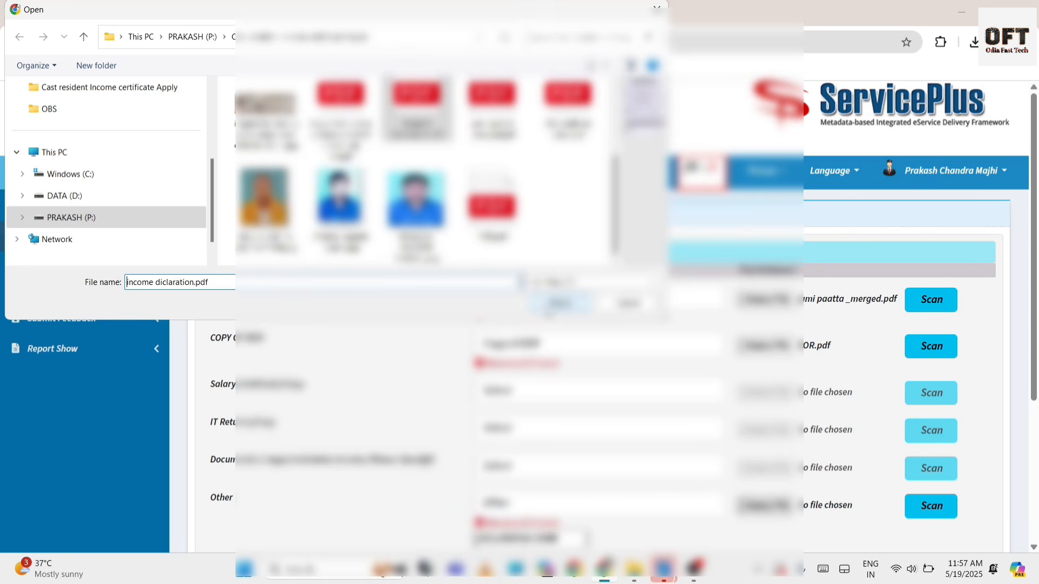
click(549, 305)
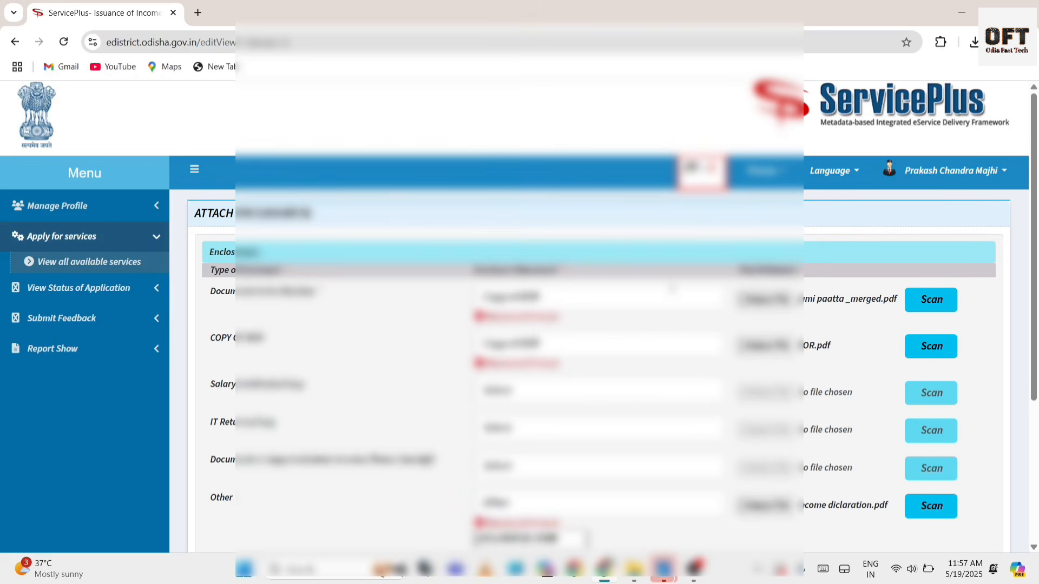
scroll(666, 399, down, 2)
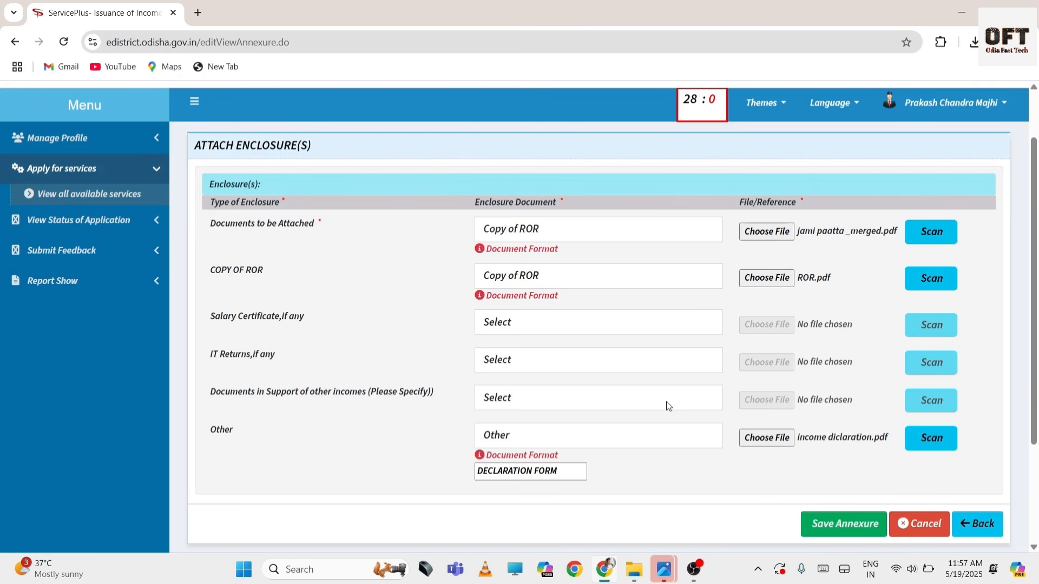
Save the annexures, check the merged, ROR and declaration PDFs, then submit for acknowledgement.
click(839, 526)
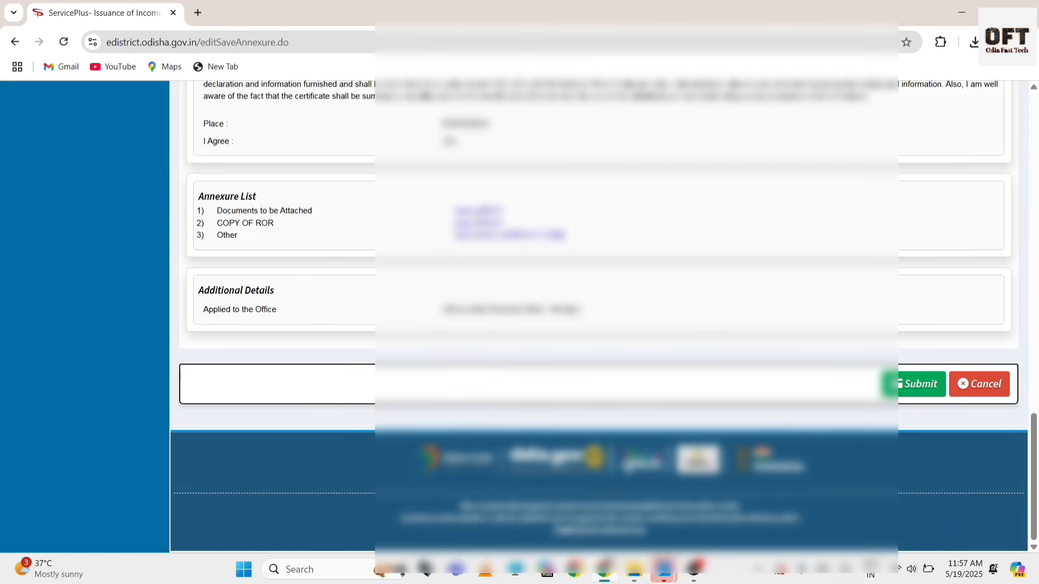
click(479, 212)
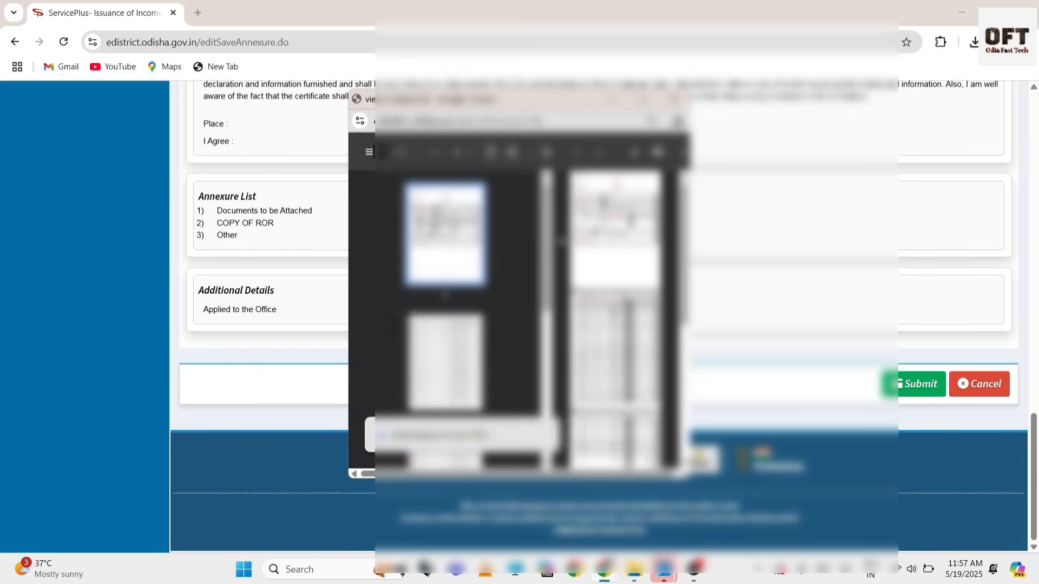
click(674, 99)
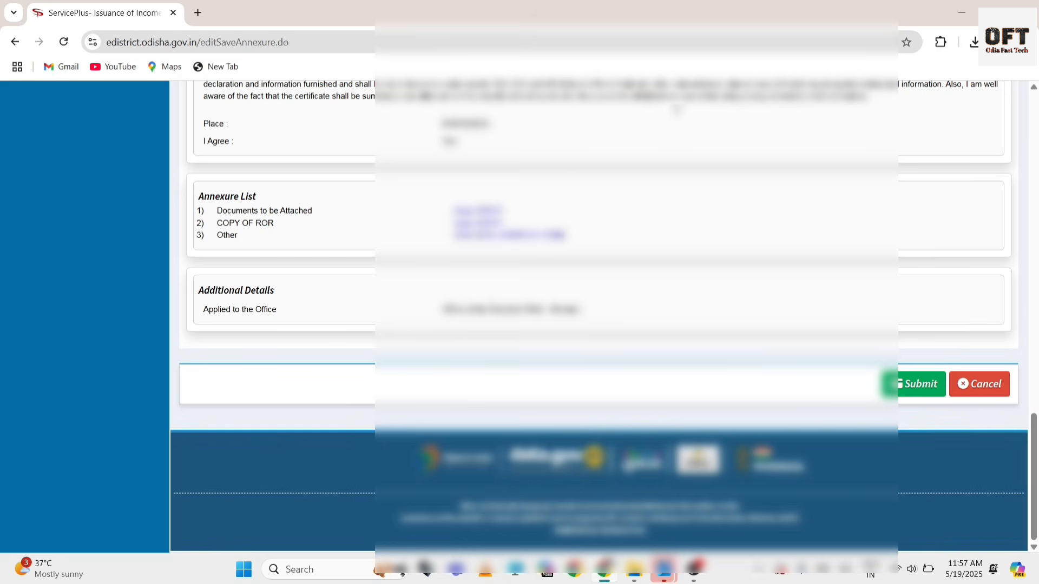
click(476, 222)
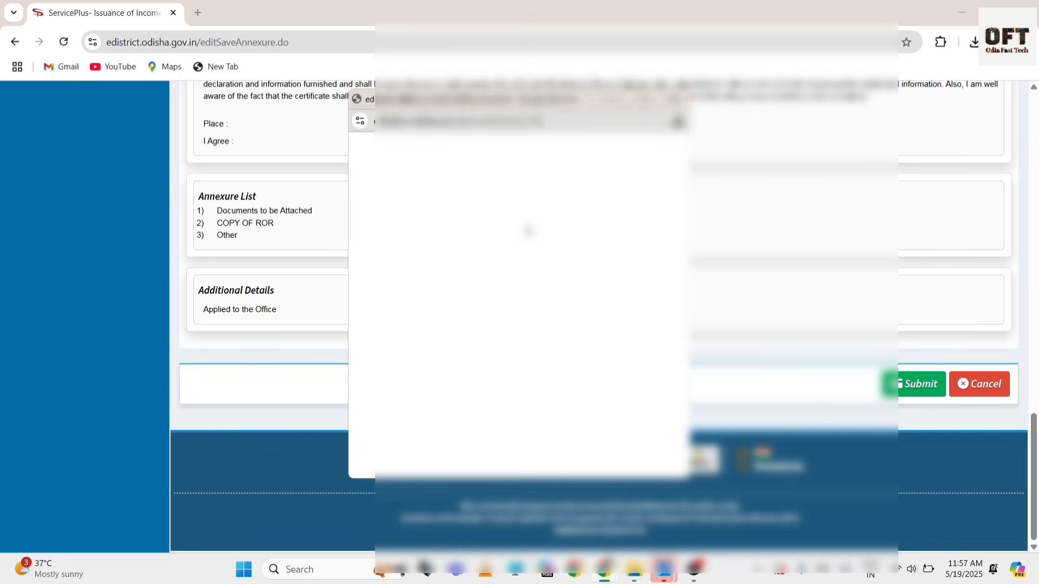
scroll(591, 258, down, 5)
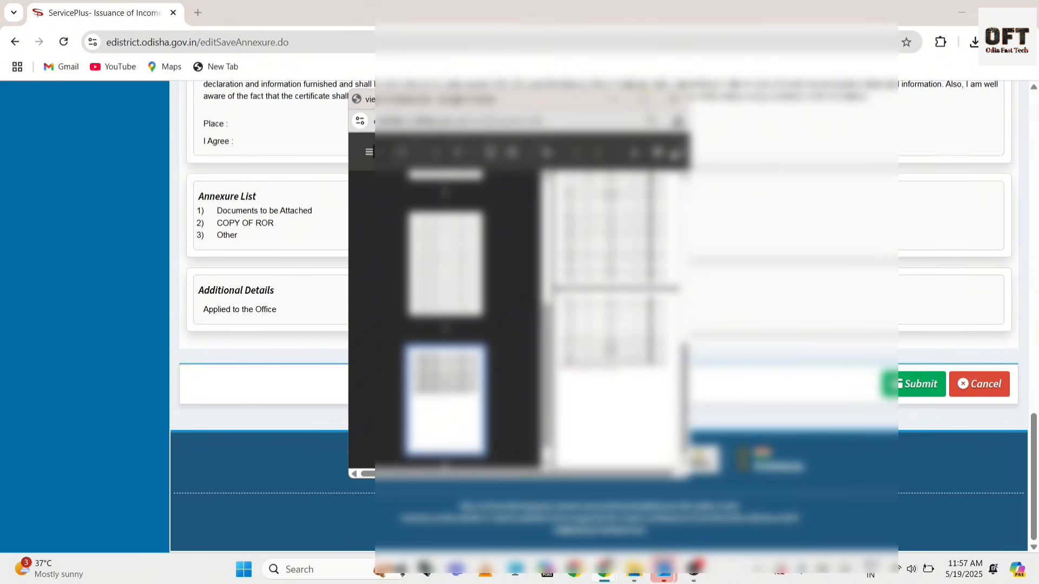
click(674, 99)
click(509, 236)
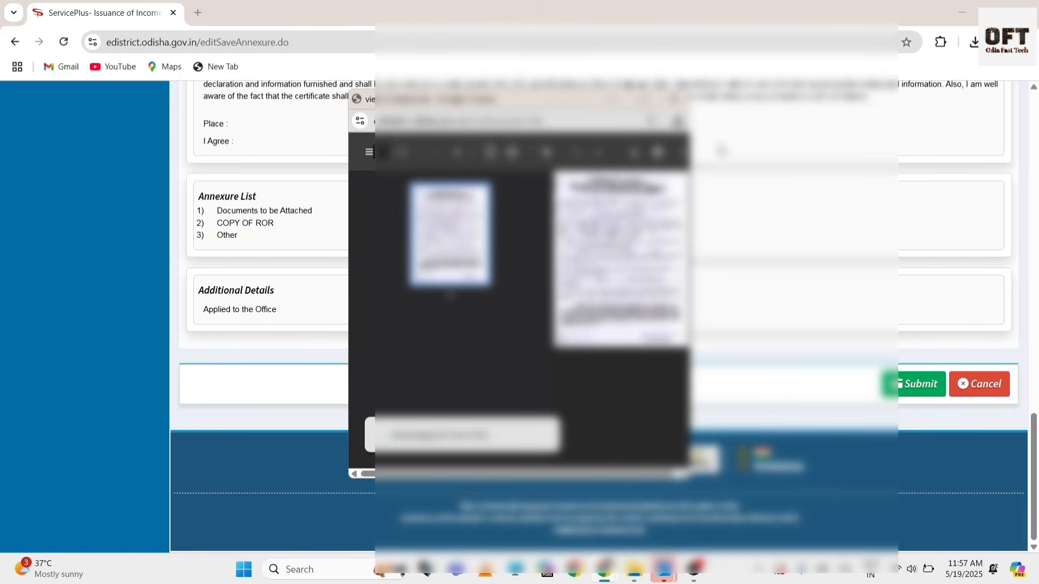
click(673, 99)
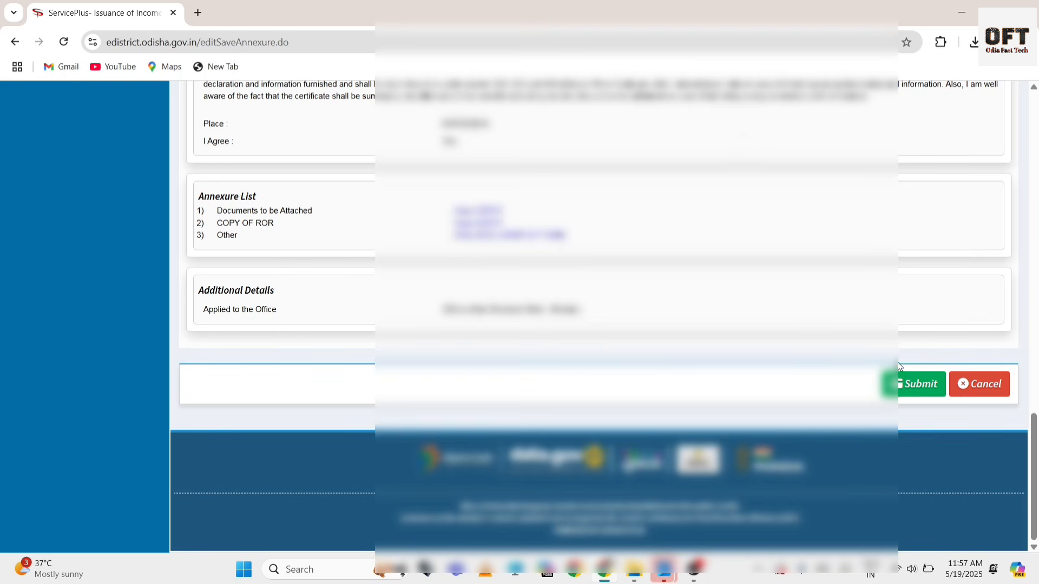
click(900, 383)
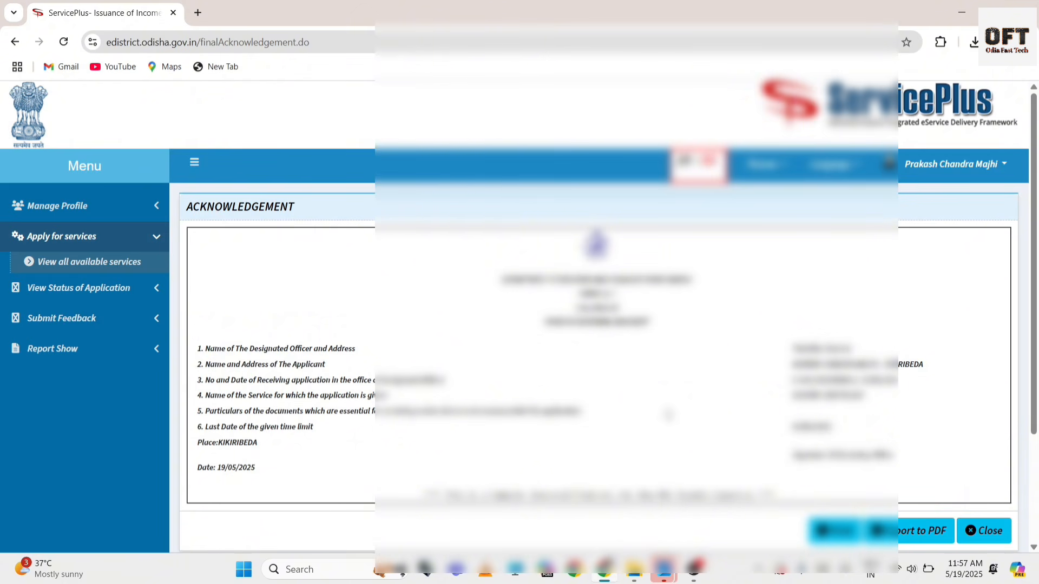
Select the application number, print the acknowledgement, and export it to PDF.
drag(791, 380, 917, 390)
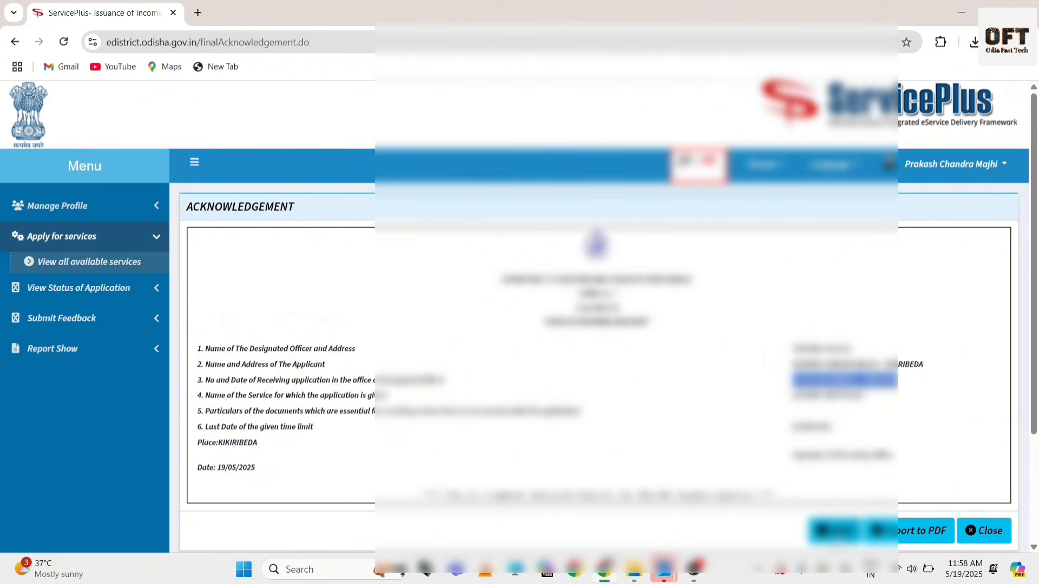
click(833, 530)
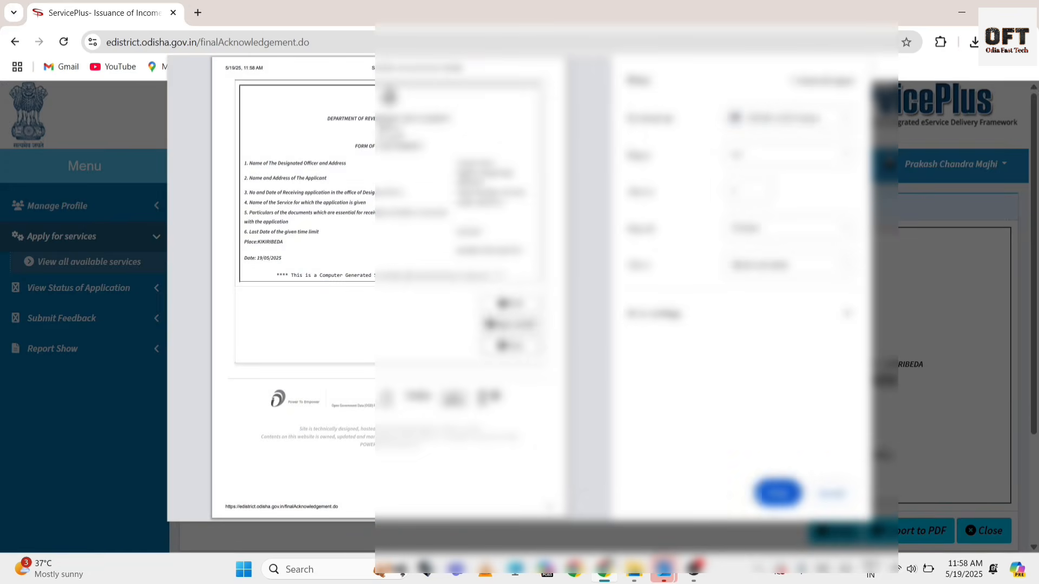
click(777, 493)
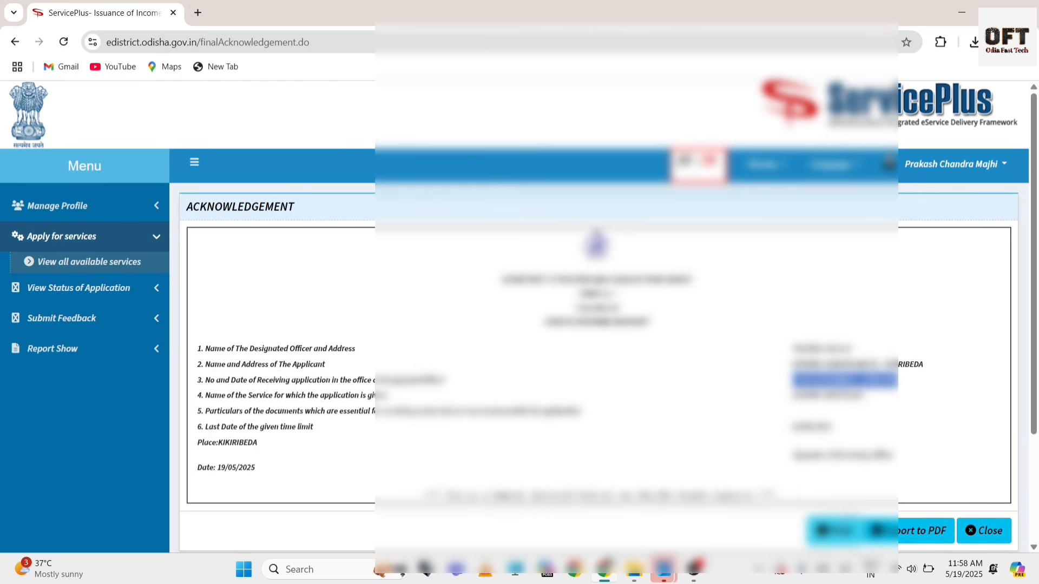
click(900, 543)
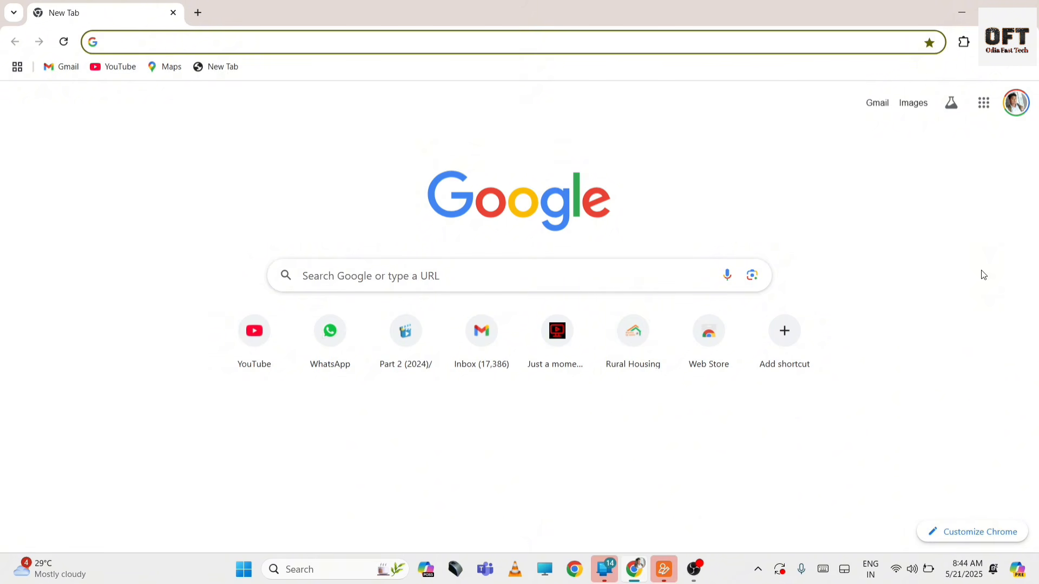
Search Google for edistrict odisha and open the official eDistrict Odisha site.
click(452, 262)
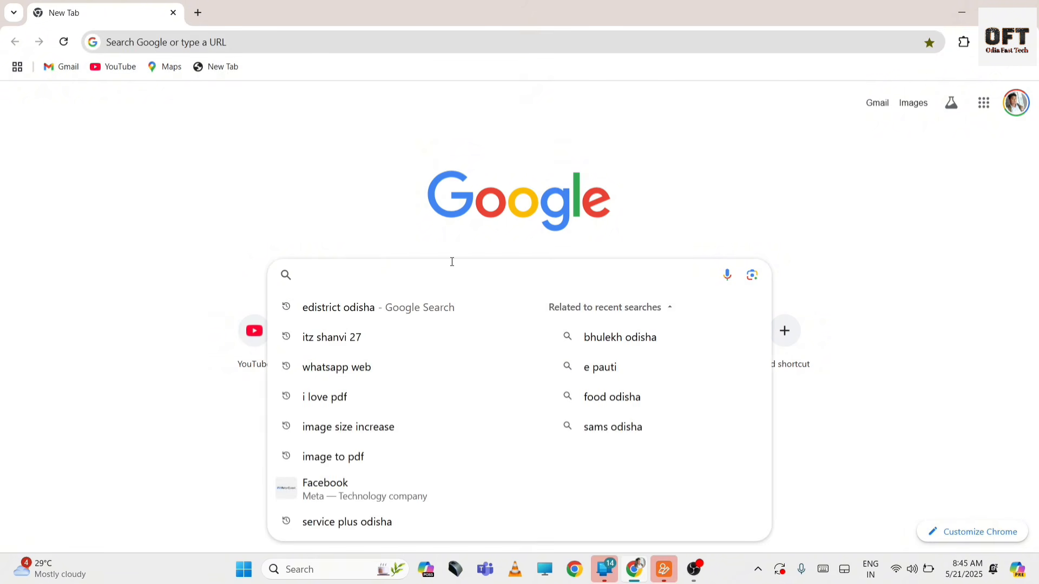
text(e)
key(Return)
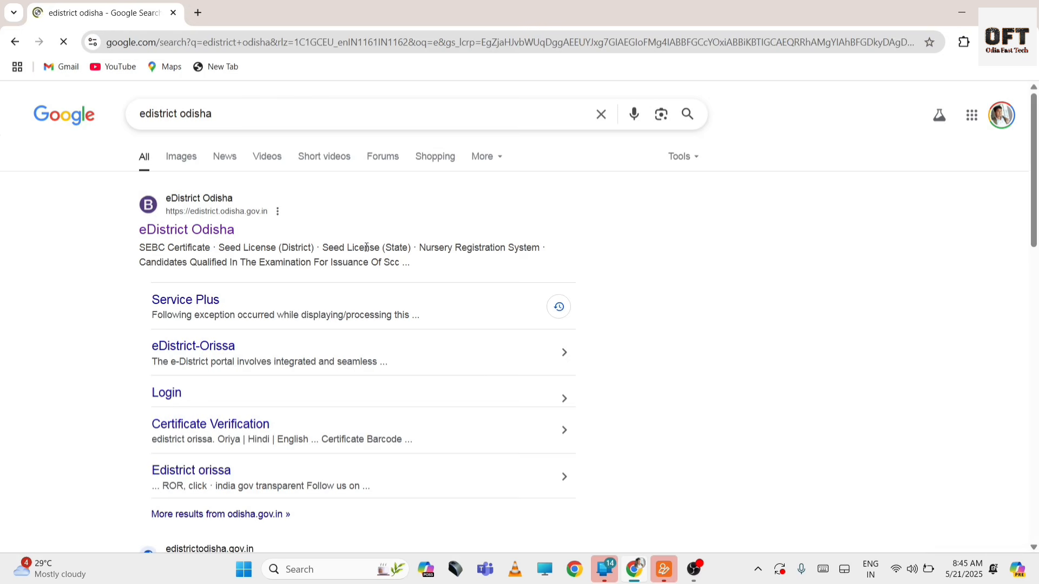
click(211, 229)
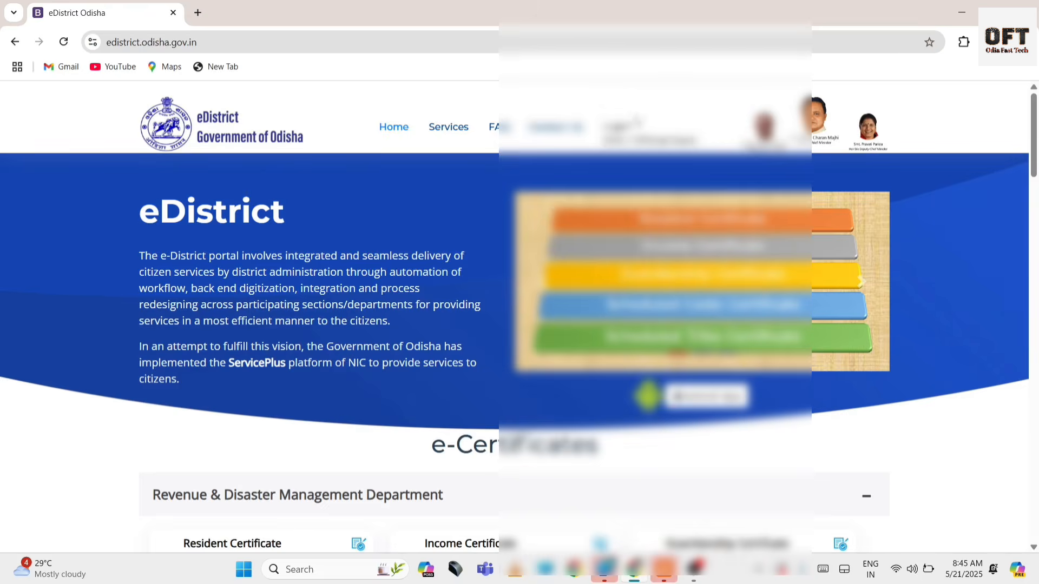
Log in using Chrome's saved login ID and password plus the captcha characters.
click(607, 138)
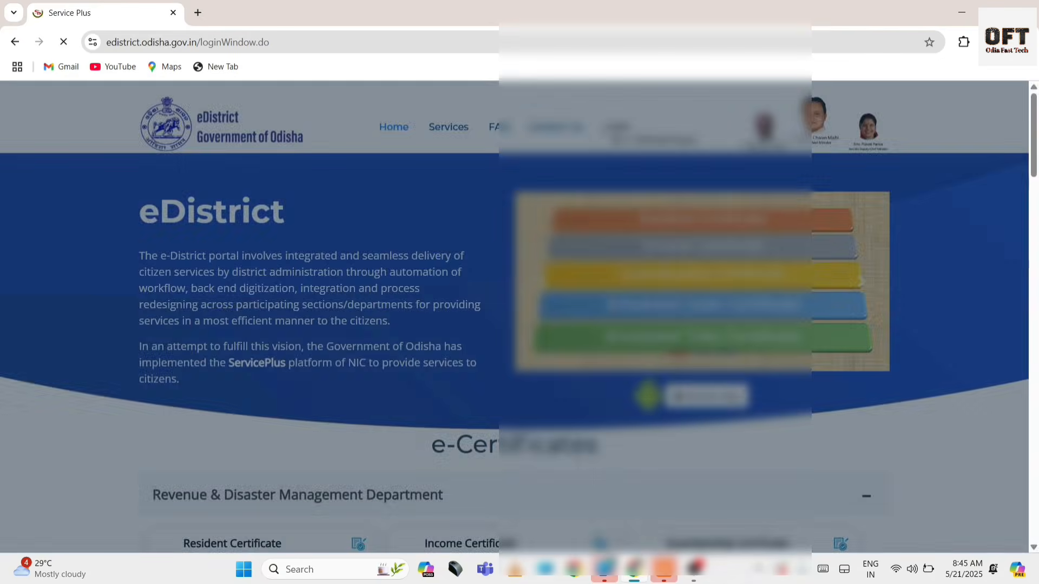
click(493, 249)
key(Down)
key(Down)
key(Down)
key(Down)
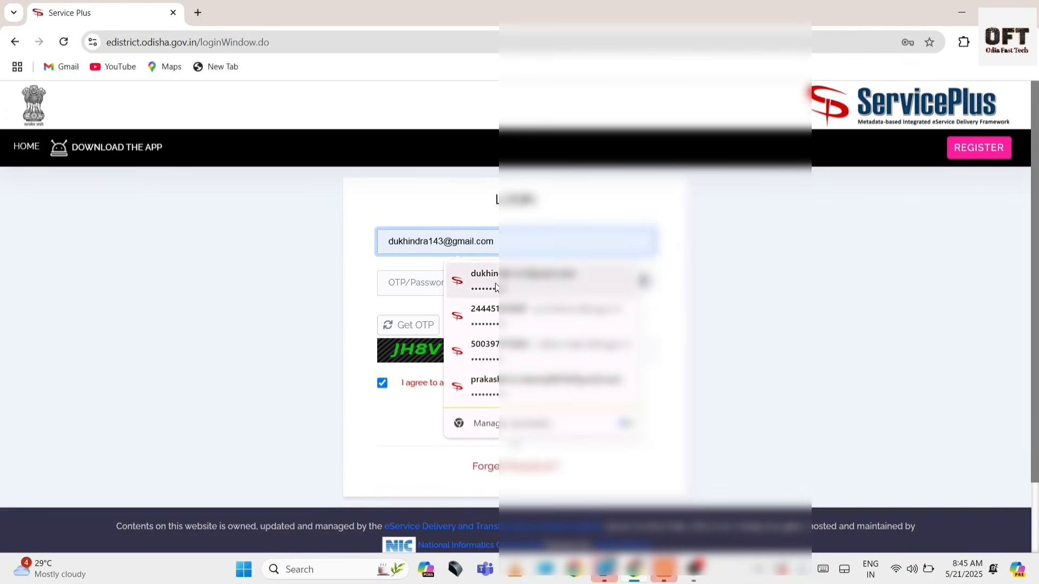
key(Return)
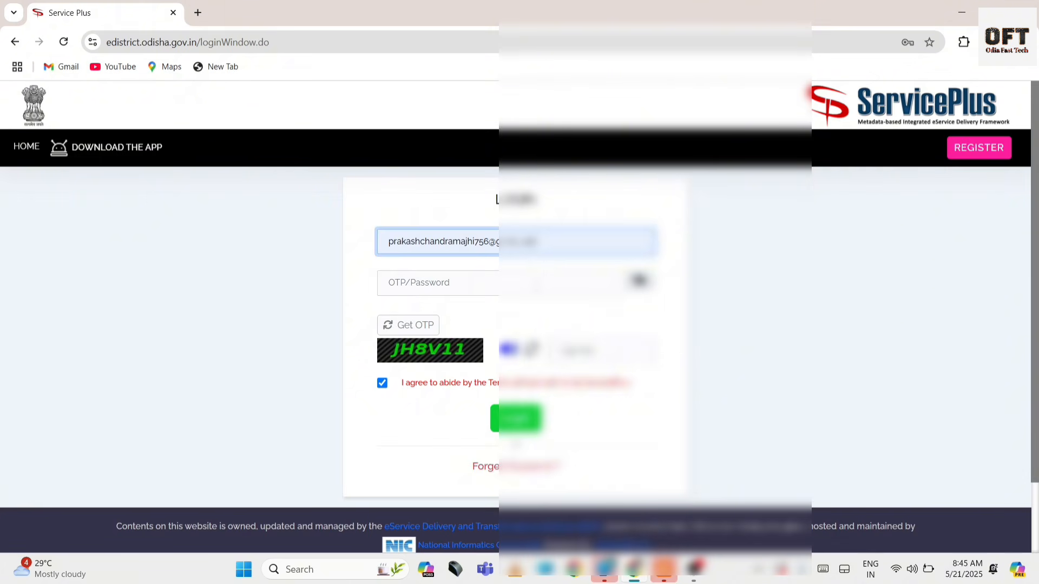
click(540, 278)
key(Down)
key(Down)
key(Down)
key(Down)
click(518, 424)
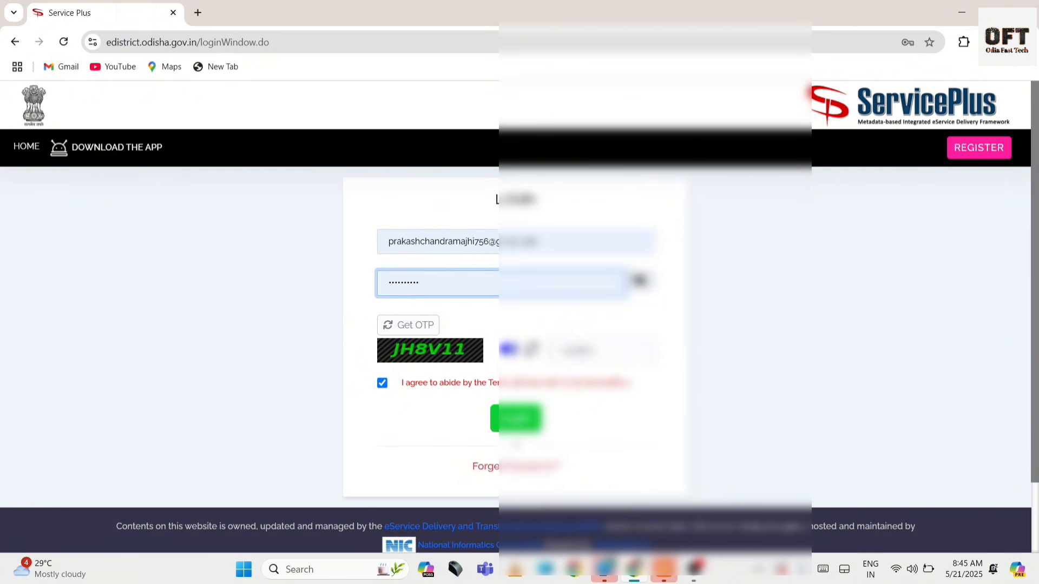
click(601, 350)
text(J)
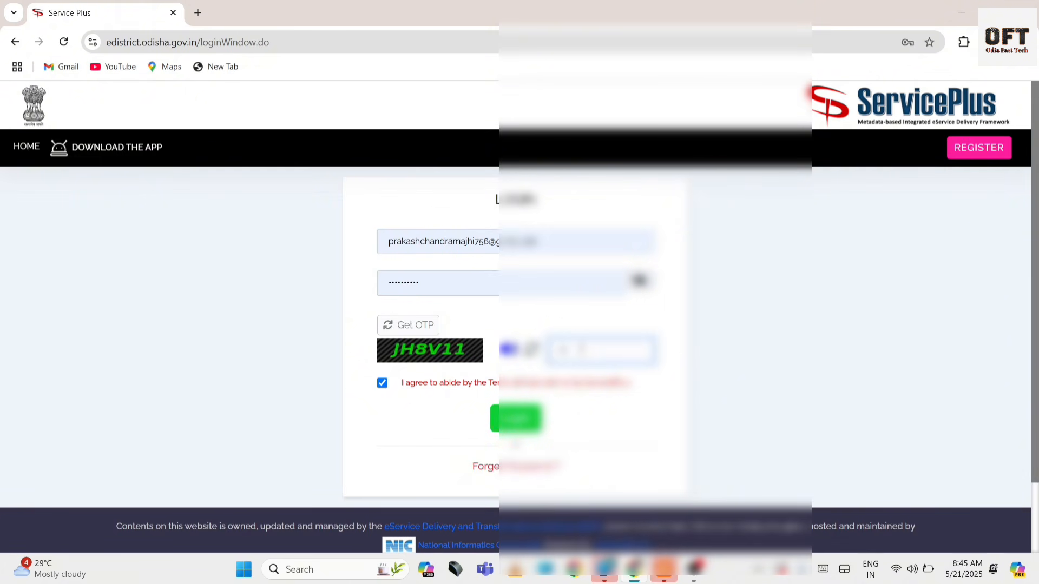
text(H8V11)
click(506, 422)
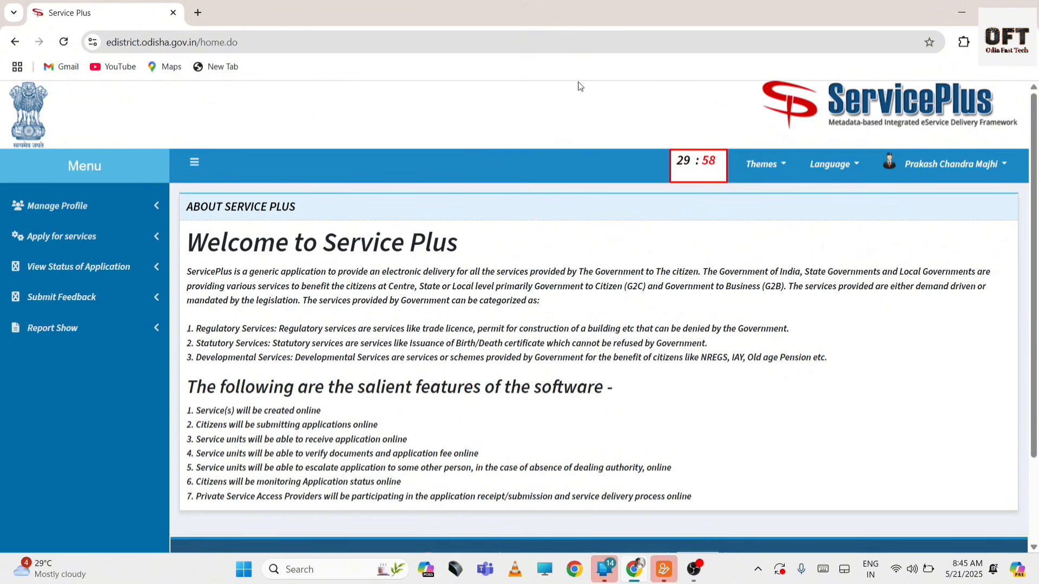
In Track application status, set From Date 14/03/2025, enter the App Ref No., and get data.
click(111, 278)
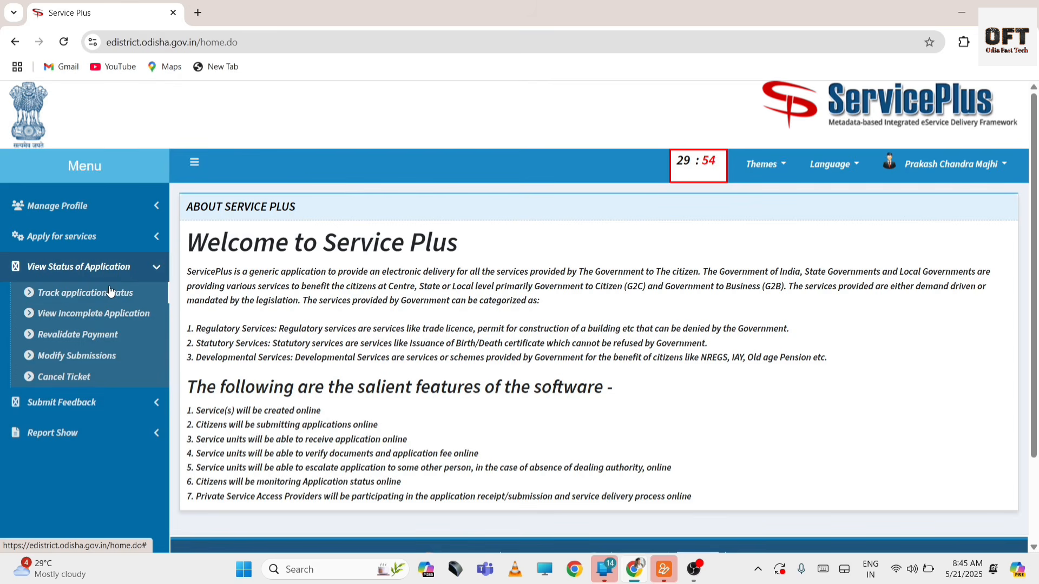
click(110, 293)
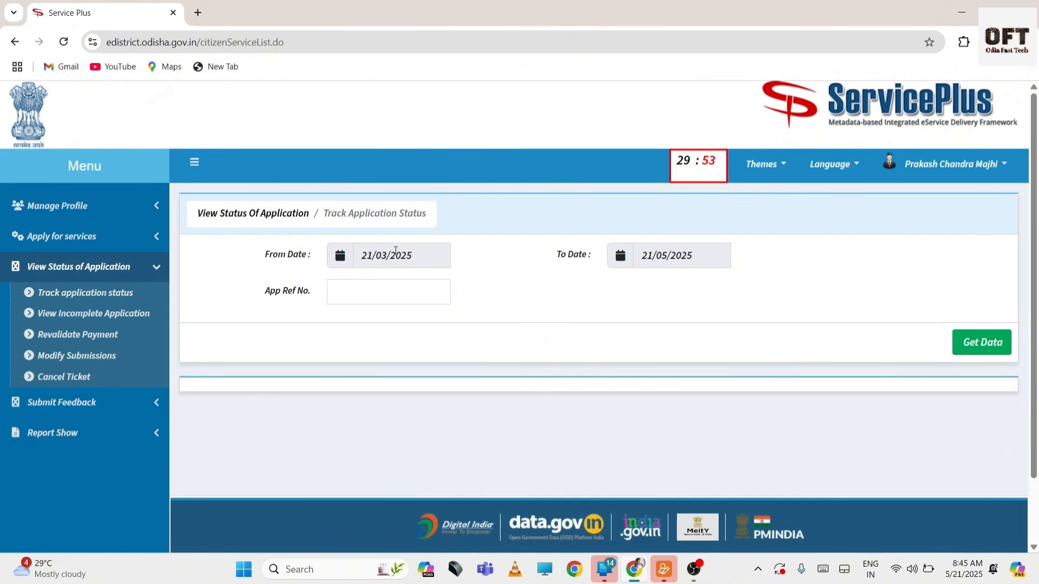
click(379, 260)
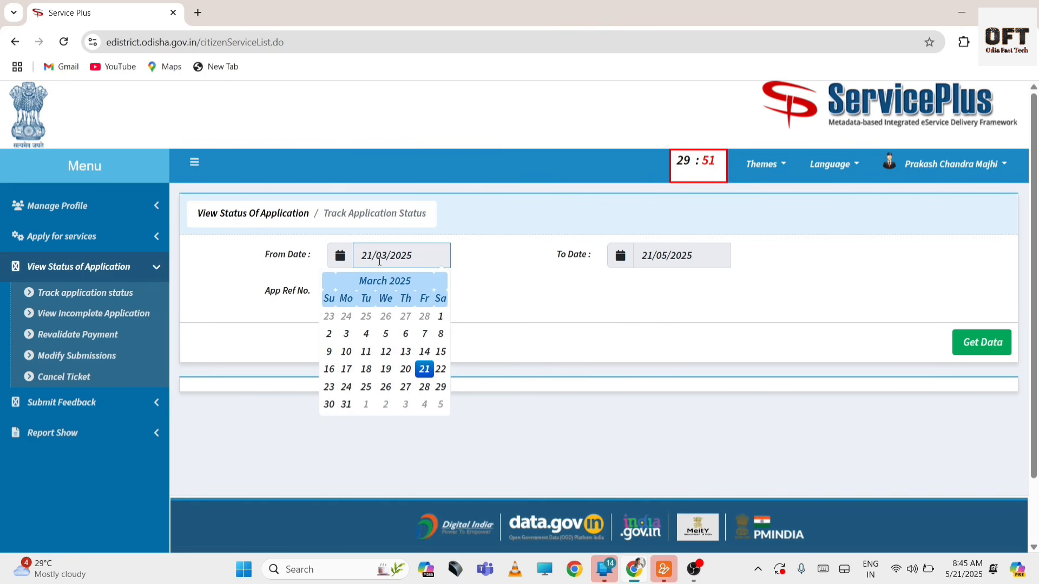
click(424, 351)
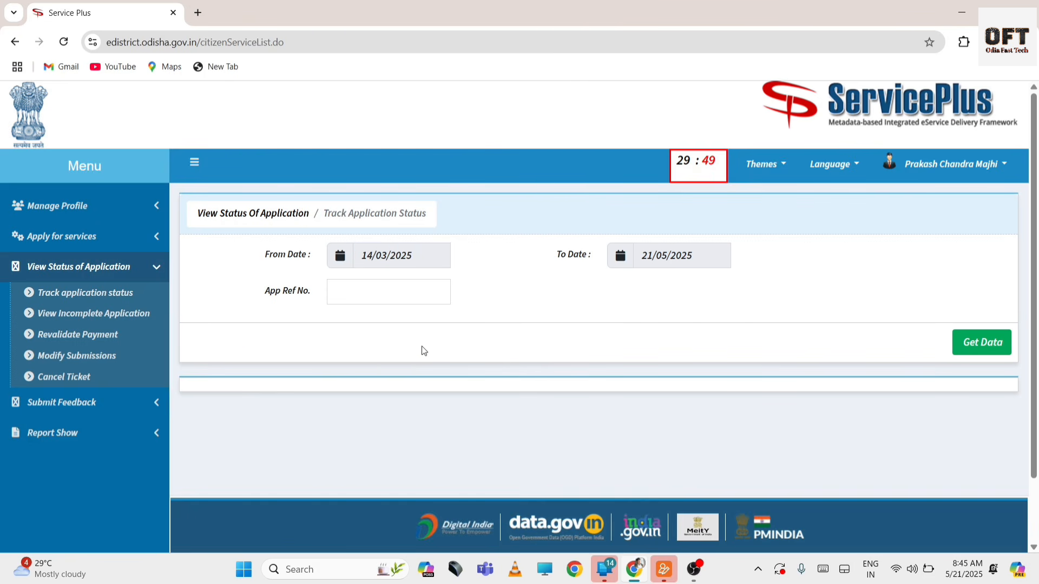
click(369, 286)
text(E)
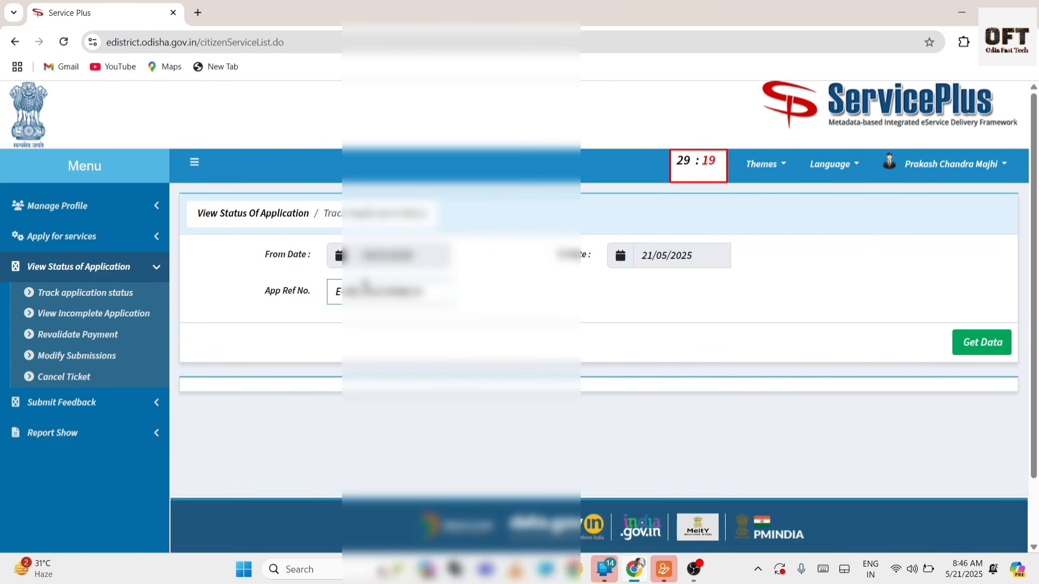
click(976, 345)
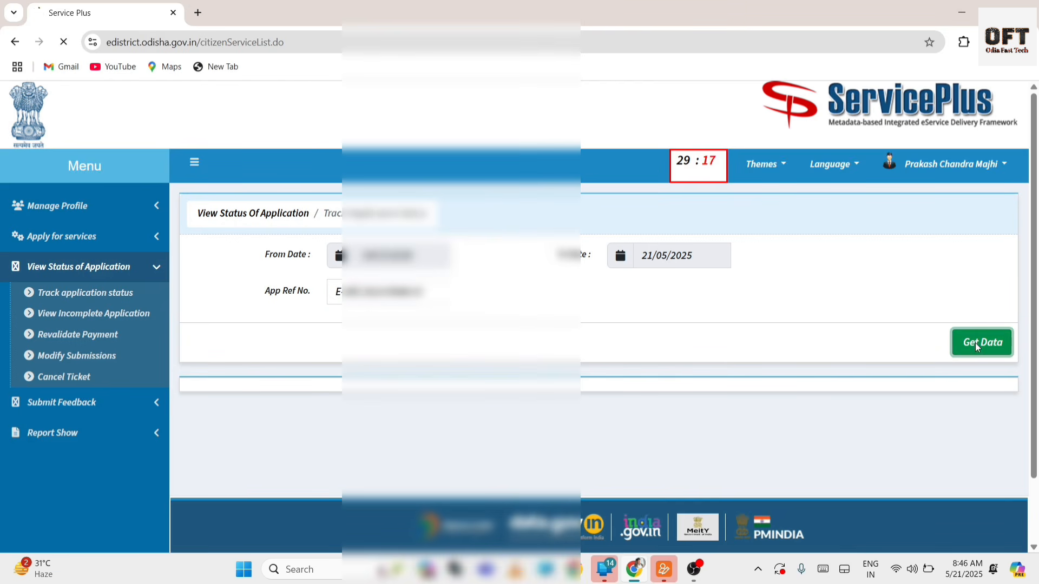